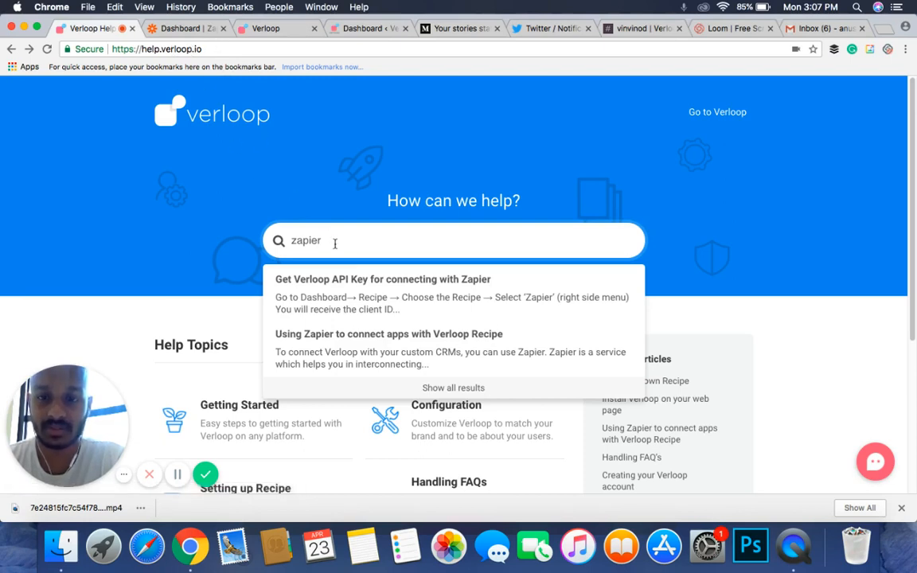
Open the help article "Using Zapier to connect apps with Verloop Recipe" and review its trigger and account connection sections
click(348, 354)
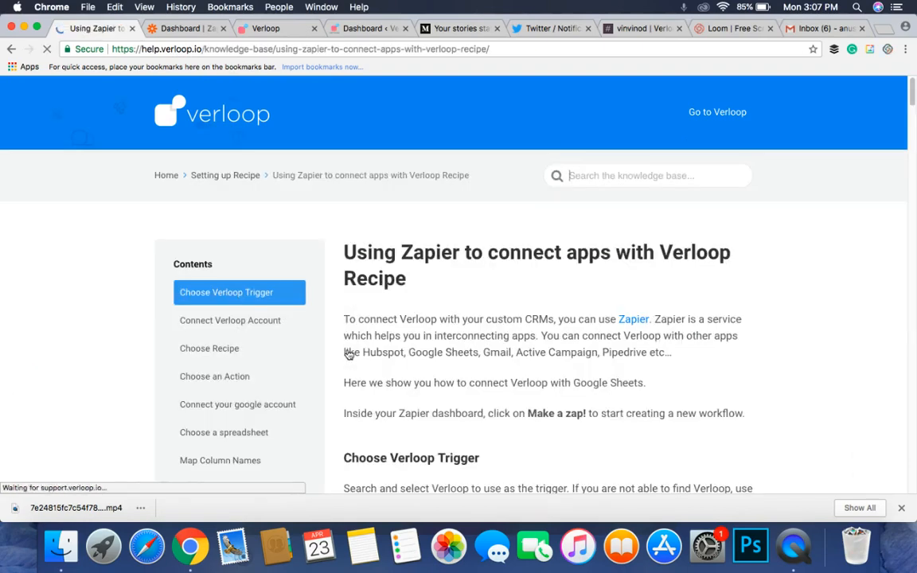
scroll(348, 354, down, 5)
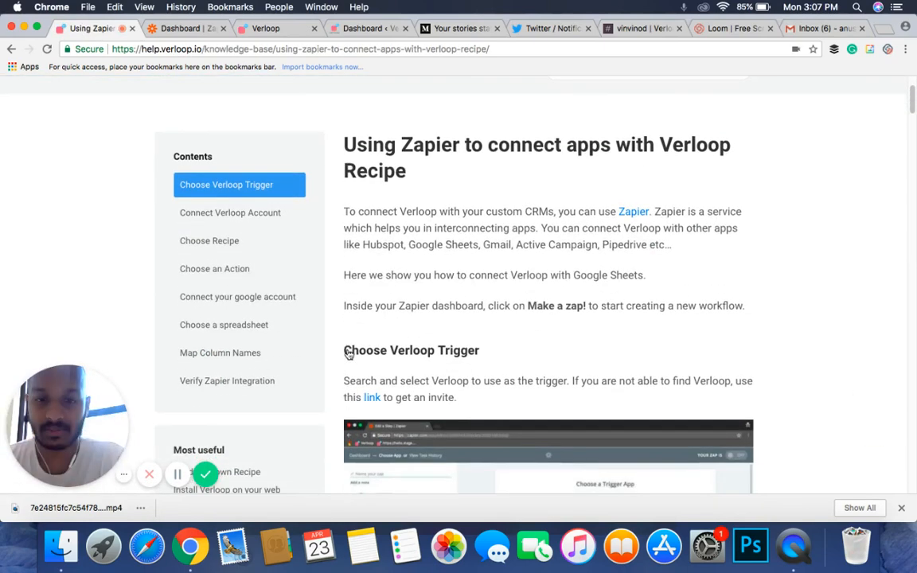
scroll(348, 354, down, 10)
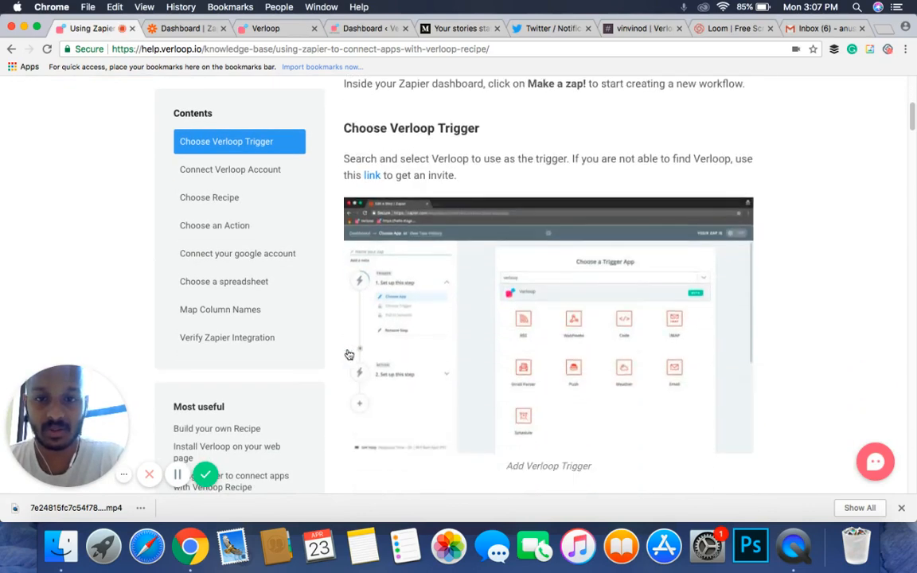
scroll(349, 355, down, 3)
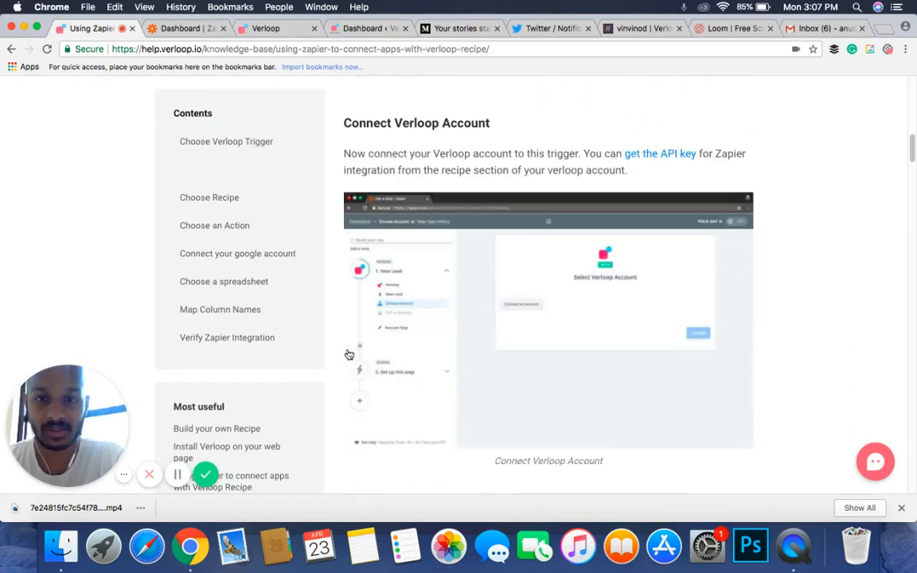
scroll(349, 354, up, 9)
scroll(349, 354, up, 4)
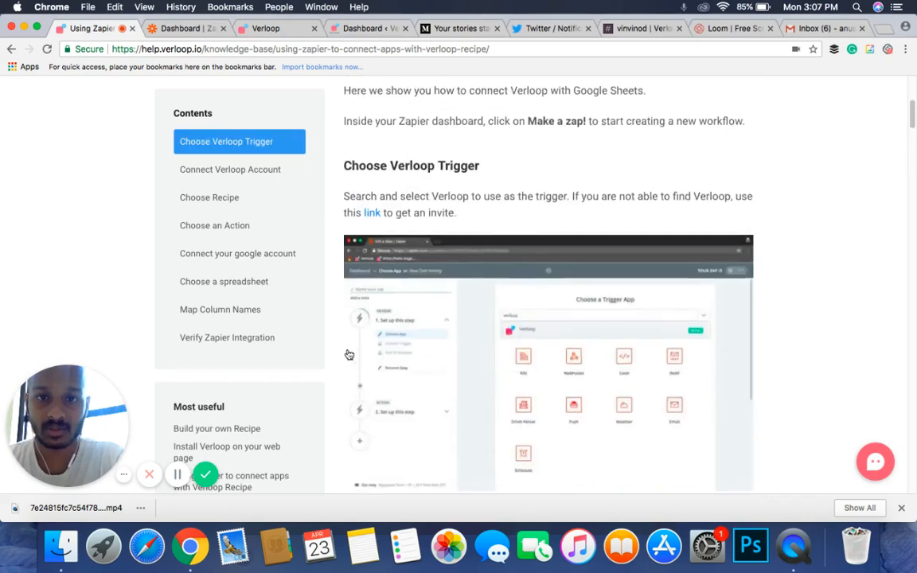
scroll(348, 354, down, 3)
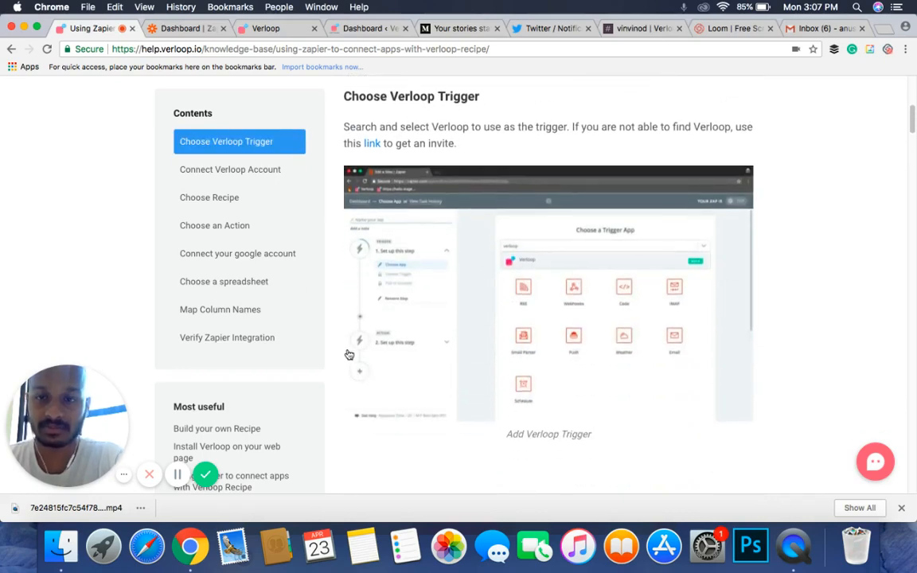
Switch to Zapier and create a new zap with Verloop as the trigger app and New Lead as the trigger
click(198, 33)
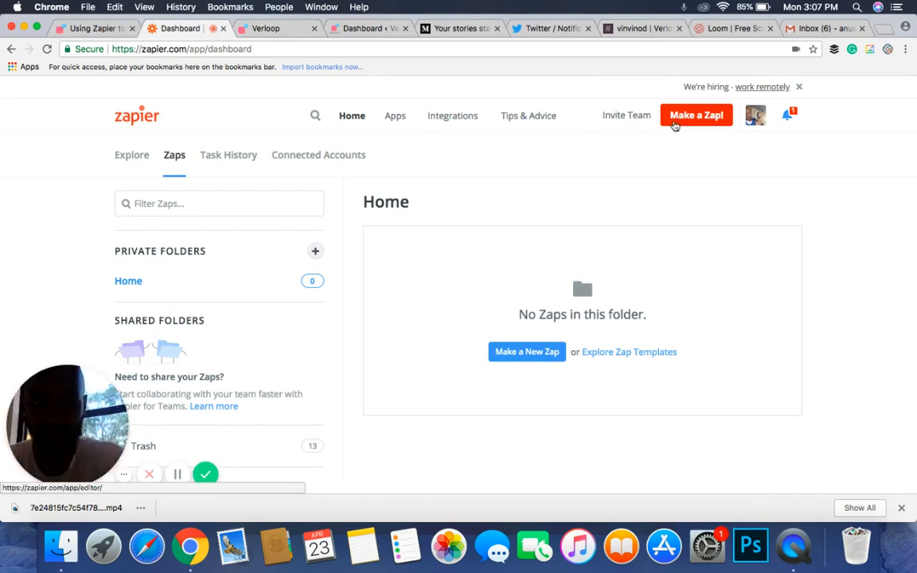
click(674, 125)
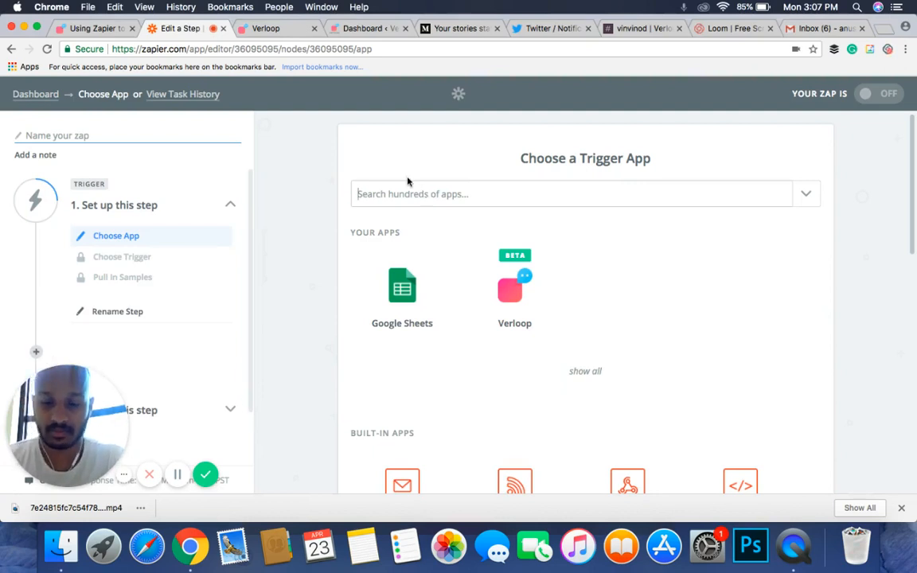
text(verloop)
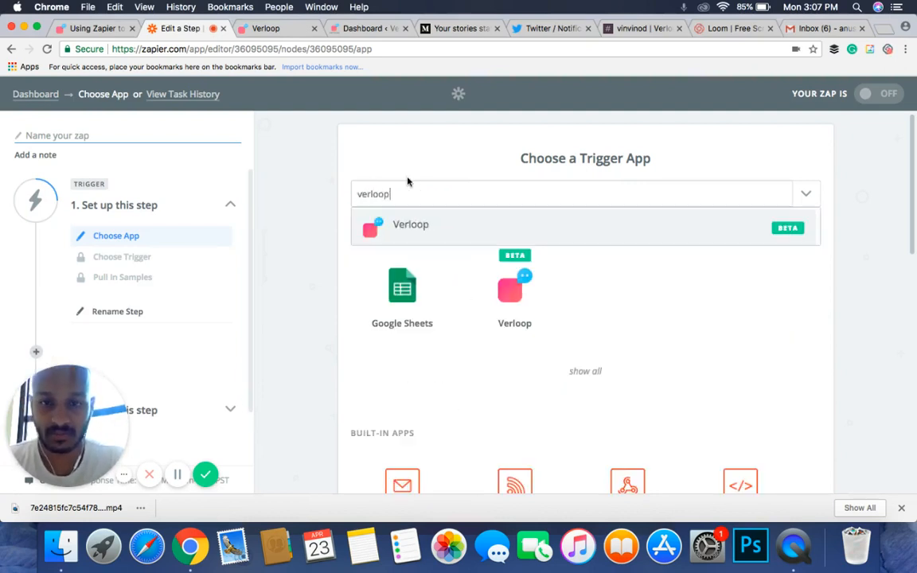
click(406, 239)
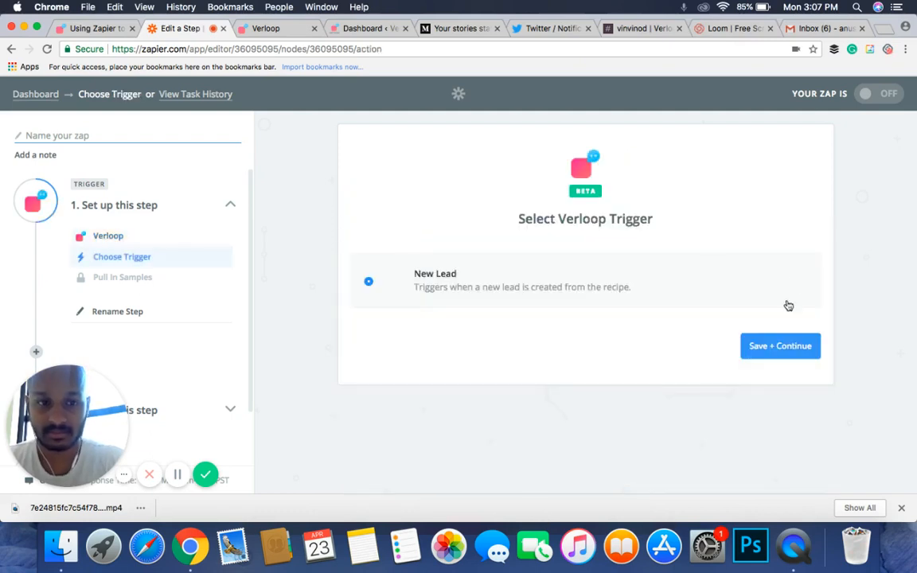
click(771, 350)
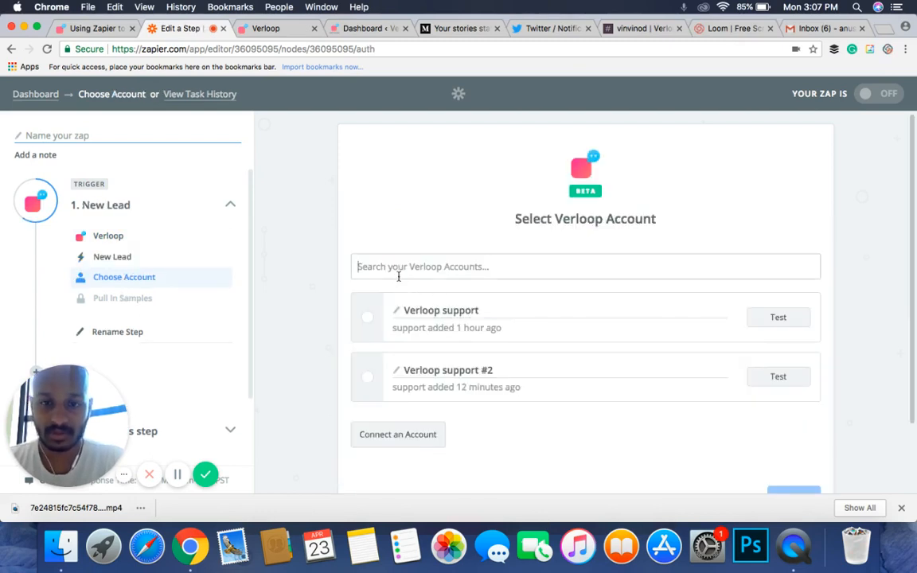
Start connecting a new Verloop account, and copy the API key from the Home Generation recipe's Zapier export in the Verloop admin
click(408, 434)
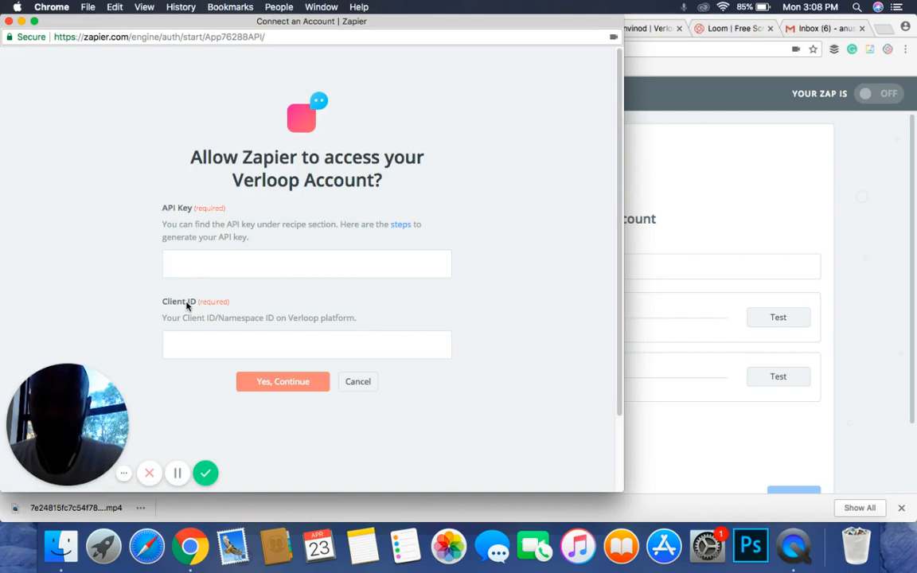
click(681, 128)
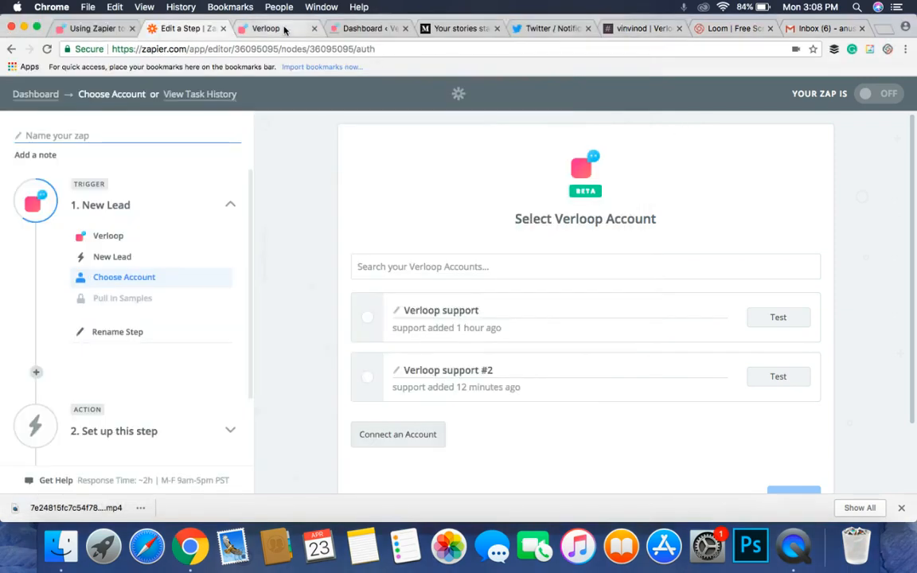
click(259, 28)
click(169, 173)
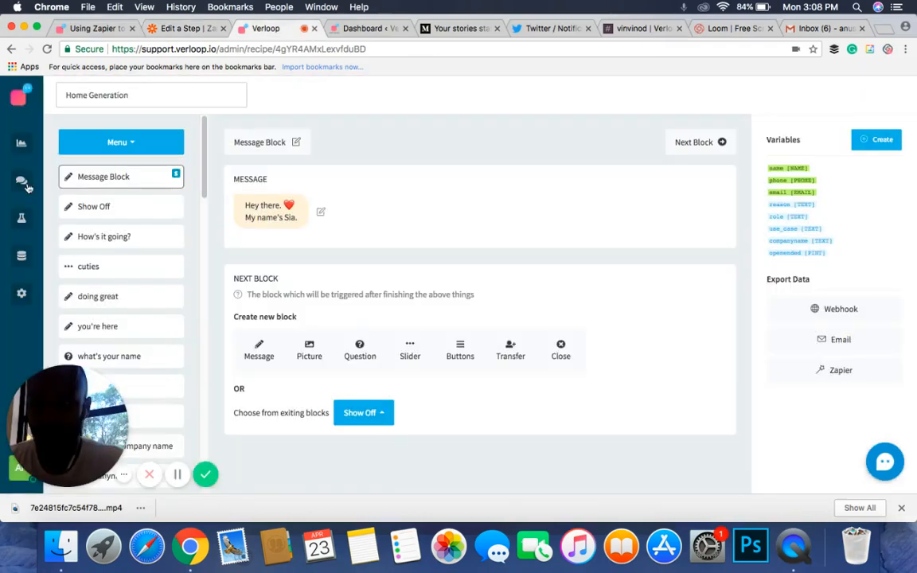
click(21, 144)
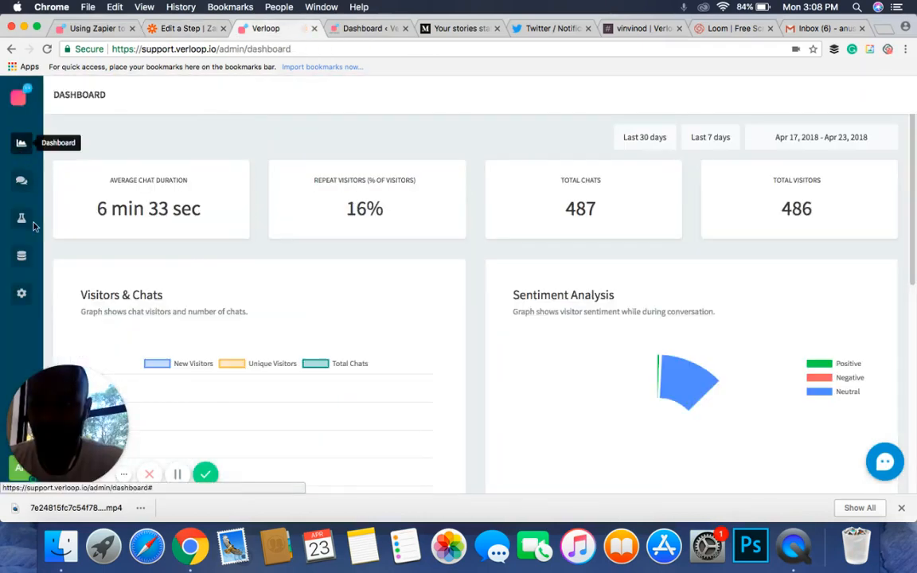
click(21, 221)
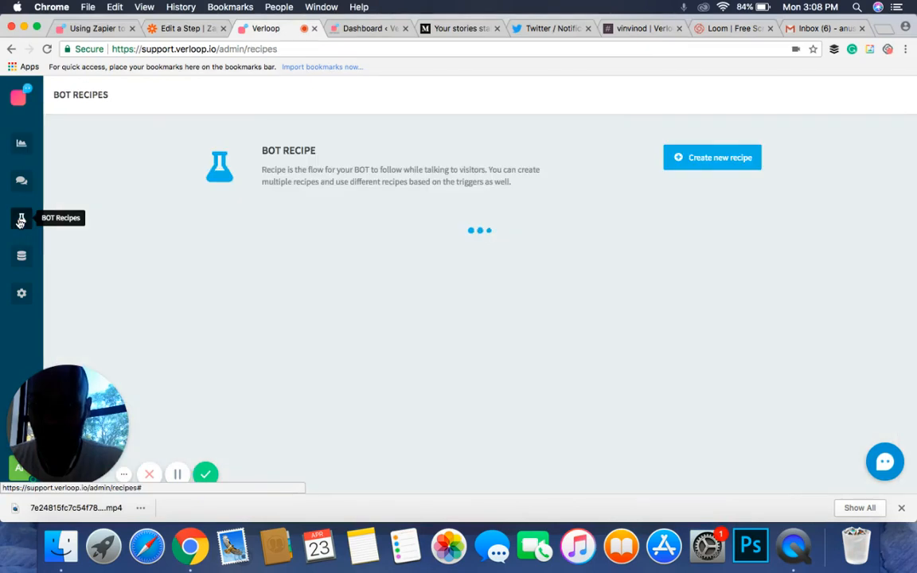
click(701, 279)
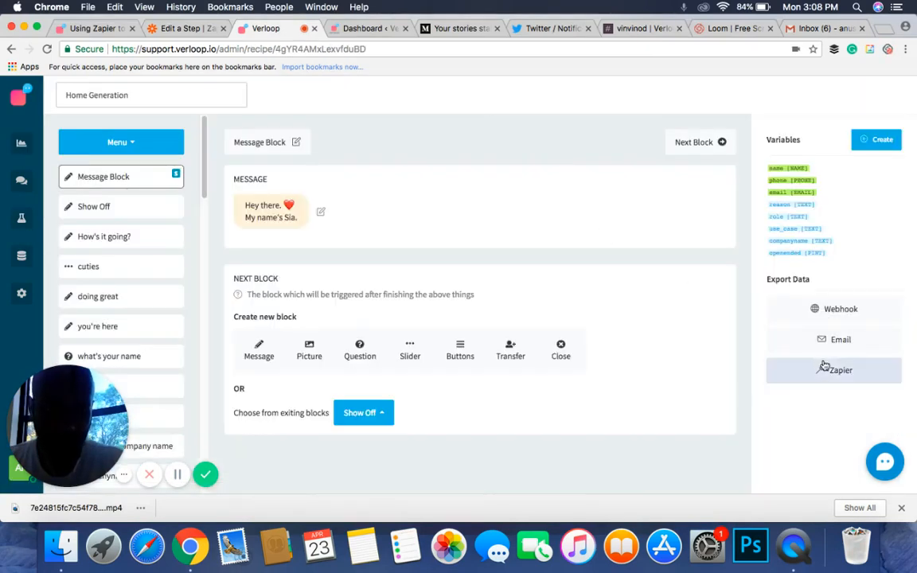
click(826, 371)
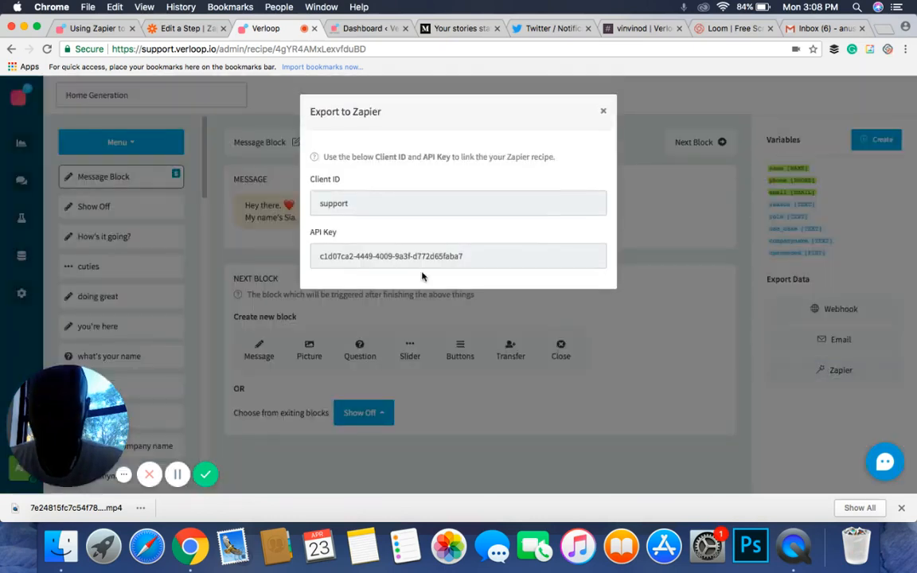
click(354, 253)
key(super+c)
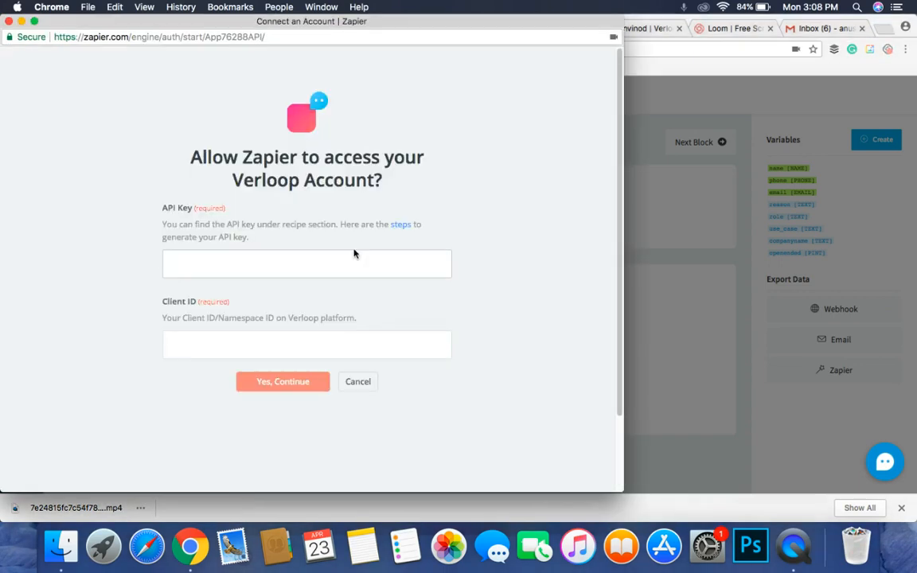
Paste the API key, set the Client ID to "support" and authorize Zapier to access the Verloop account
click(260, 255)
key(super+v)
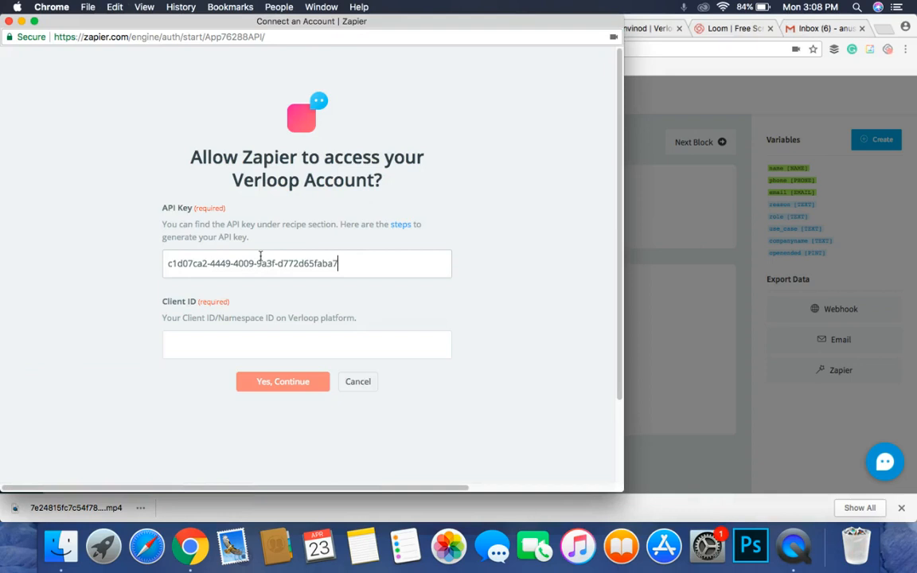
click(218, 343)
text(sup)
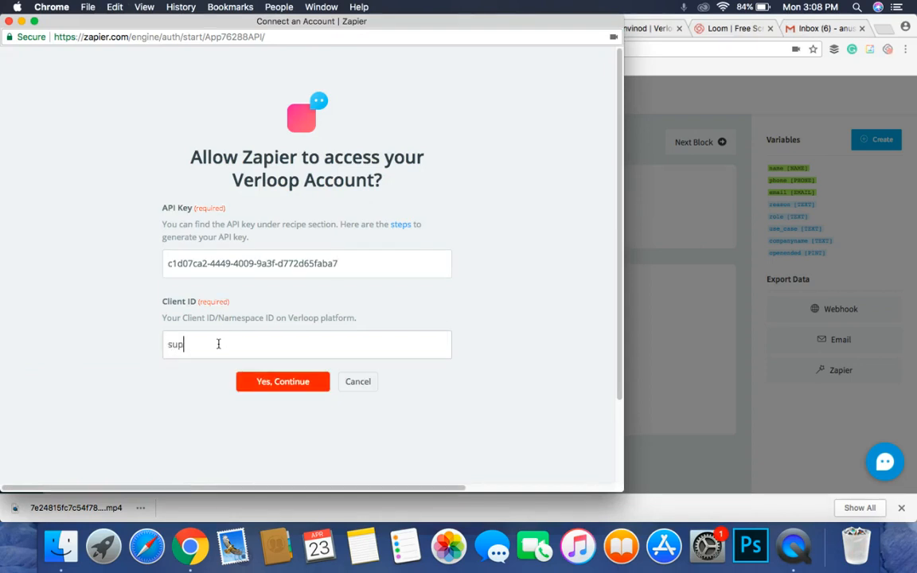
text(port)
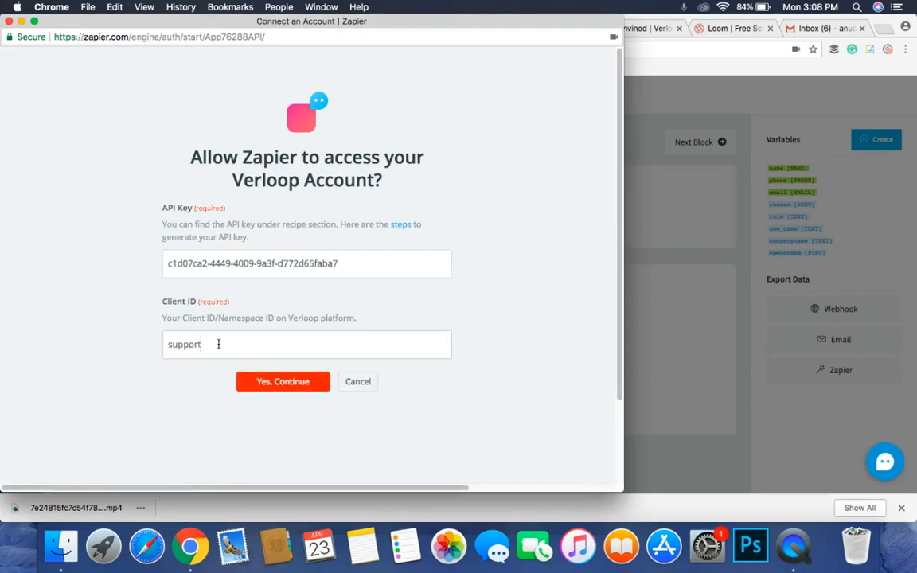
click(268, 390)
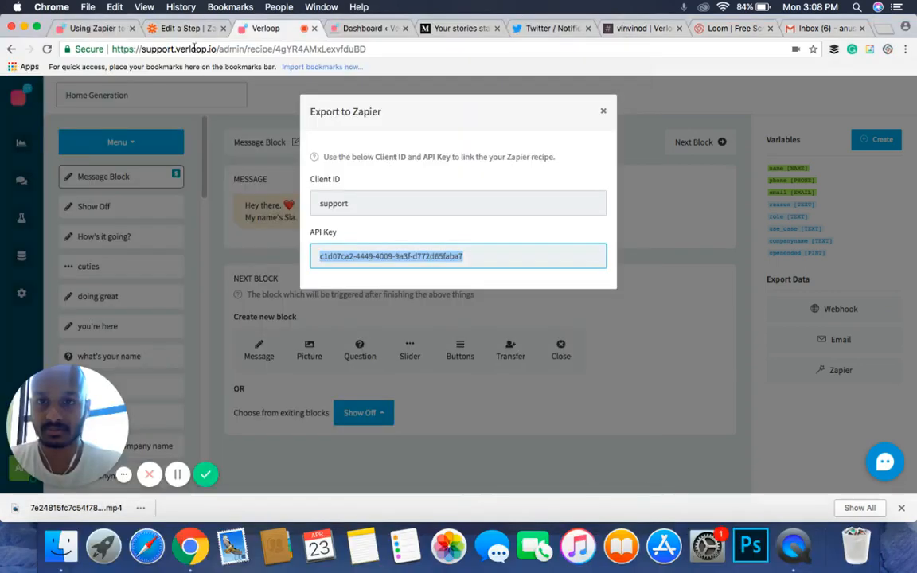
Return to the zap, keep the Verloop support #3 account and set the recipe to watch to Home Generation
click(187, 29)
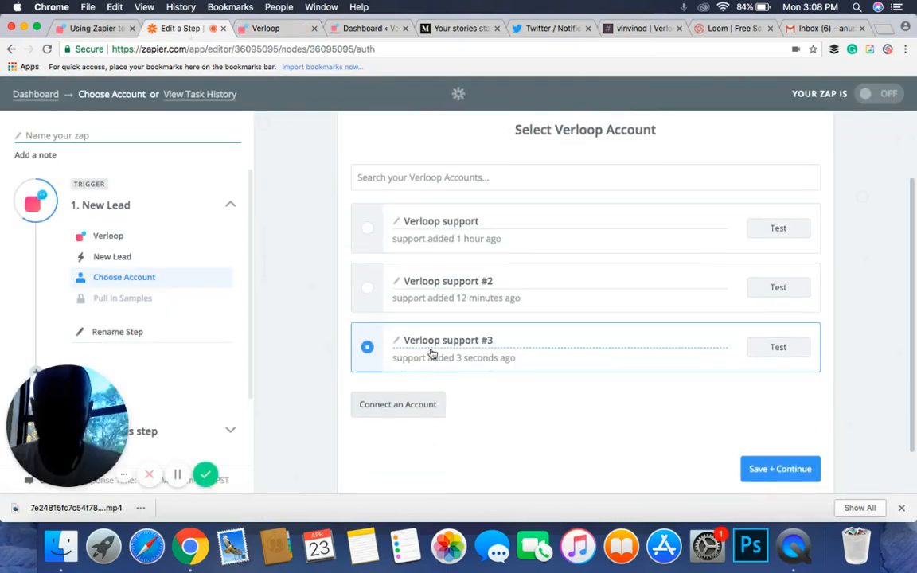
click(780, 470)
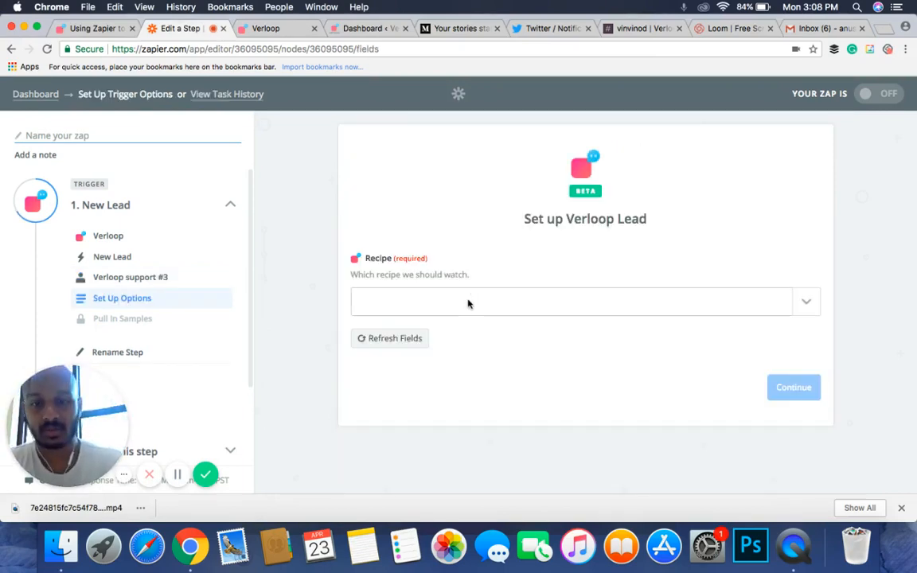
click(468, 303)
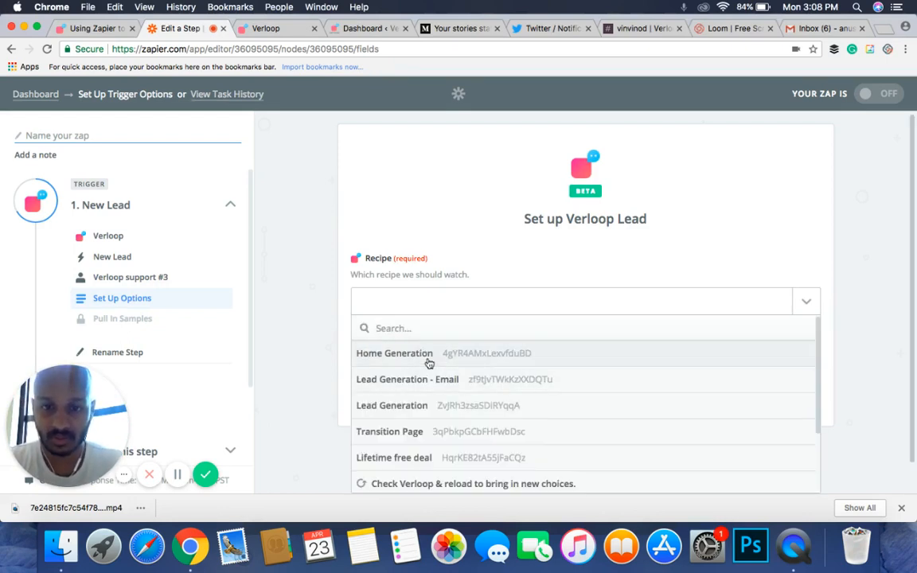
click(429, 358)
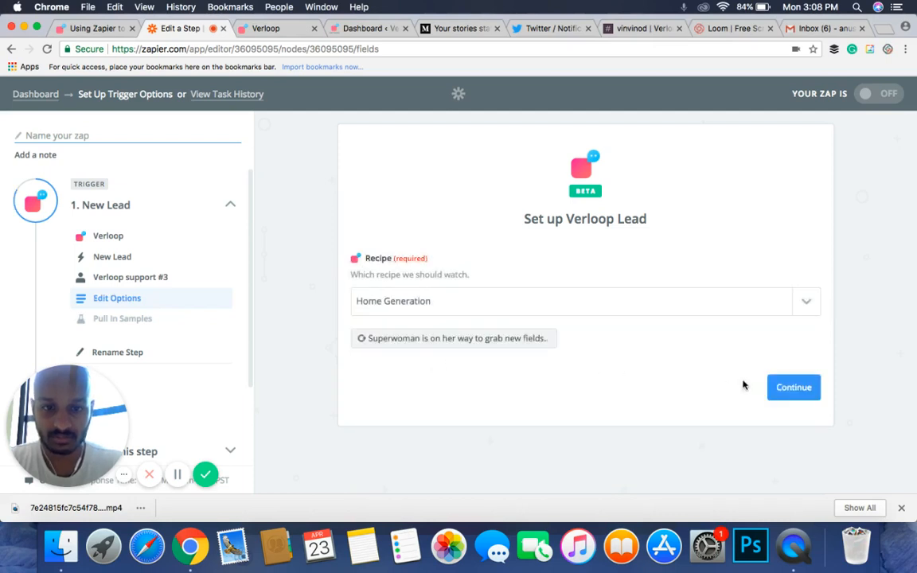
click(770, 391)
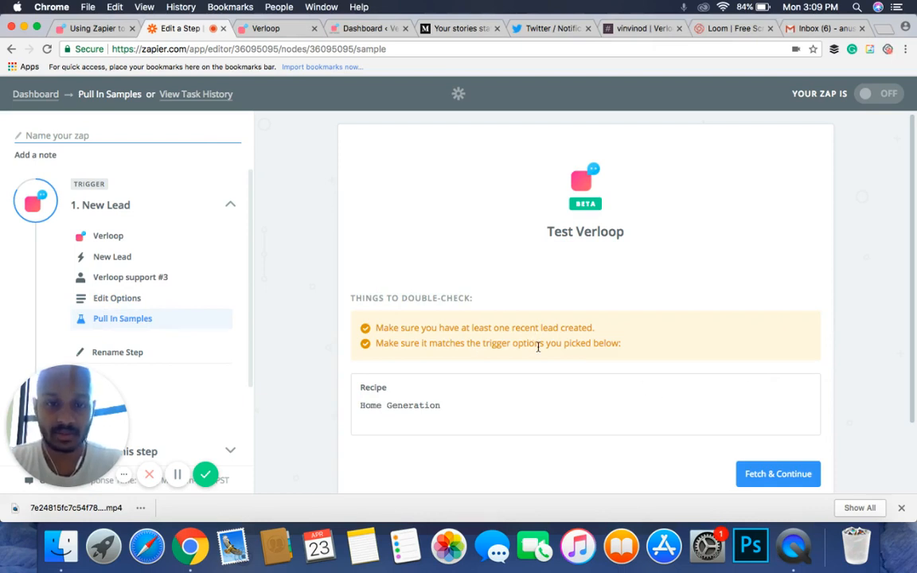
Fetch a sample lead to test the Verloop trigger and continue to the action step
scroll(538, 349, down, 1)
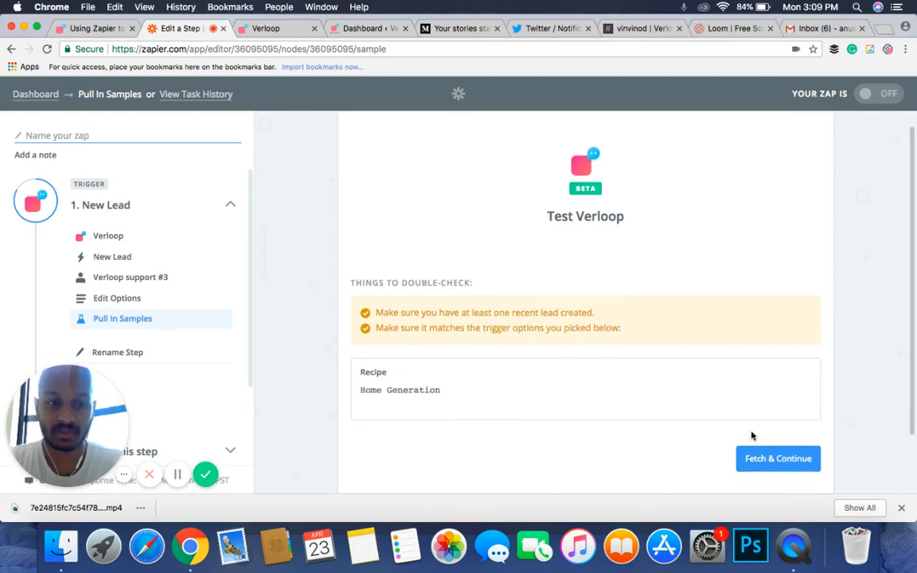
click(752, 455)
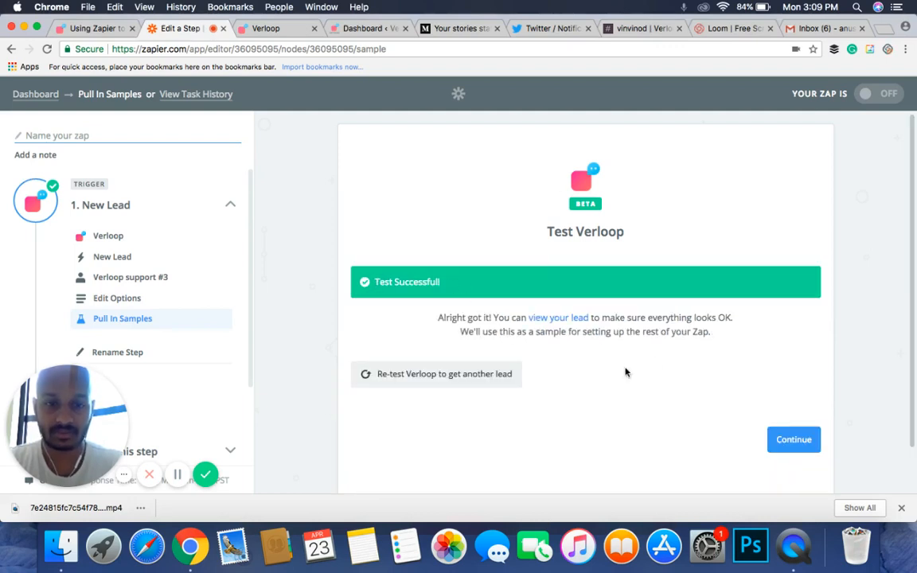
click(789, 439)
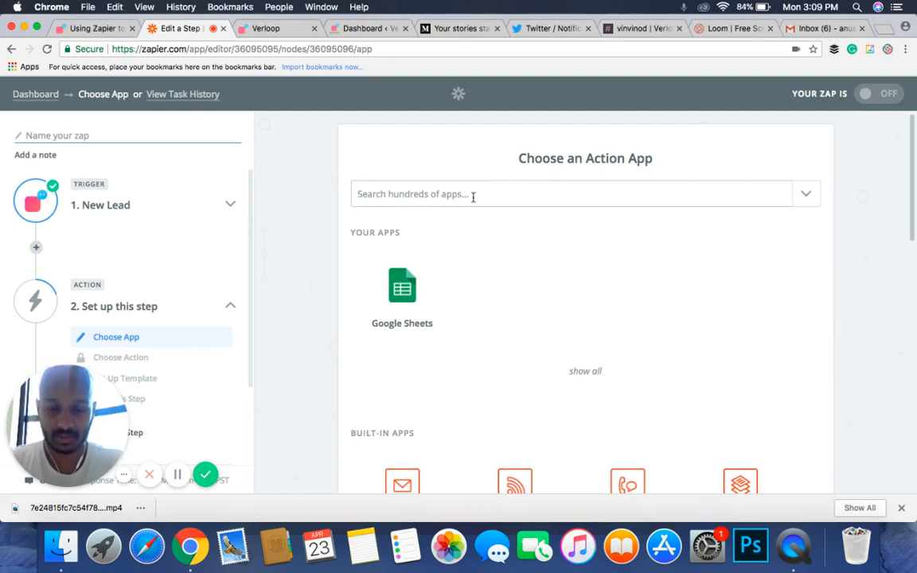
Choose Google Sheets as the action app and save Create Spreadsheet Row as its action
text(goo)
click(448, 225)
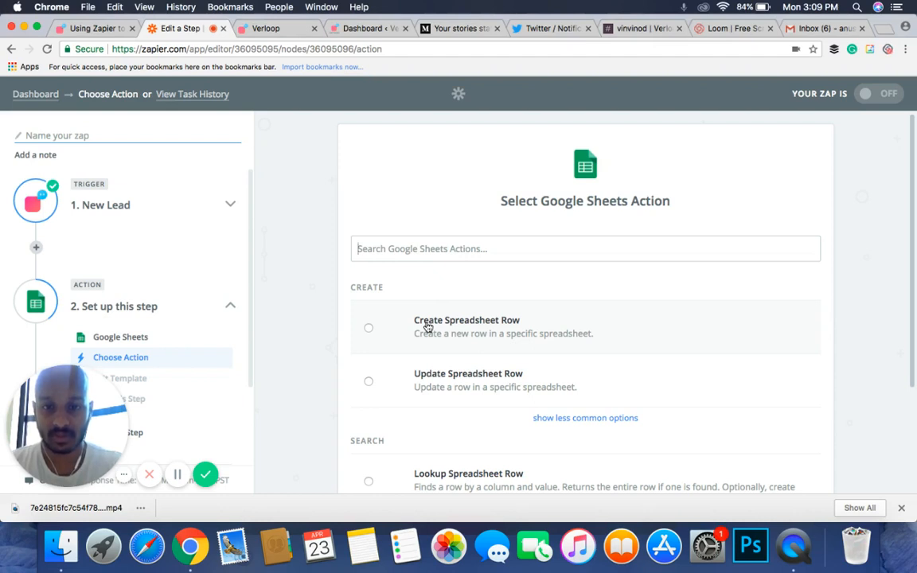
click(428, 327)
scroll(428, 328, down, 3)
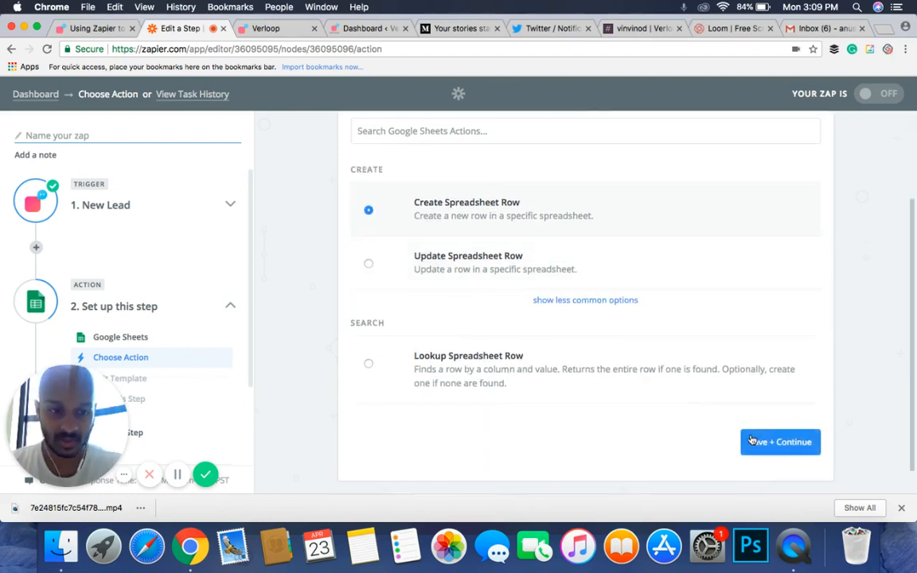
click(751, 440)
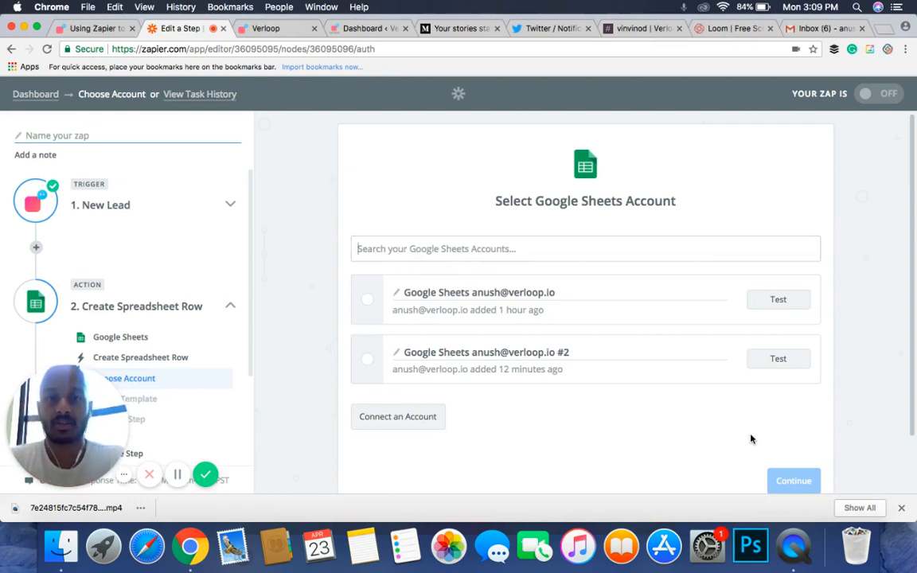
Connect a new Google Sheets account by authorizing Zapier with the existing Google account, and save it for the action
click(408, 419)
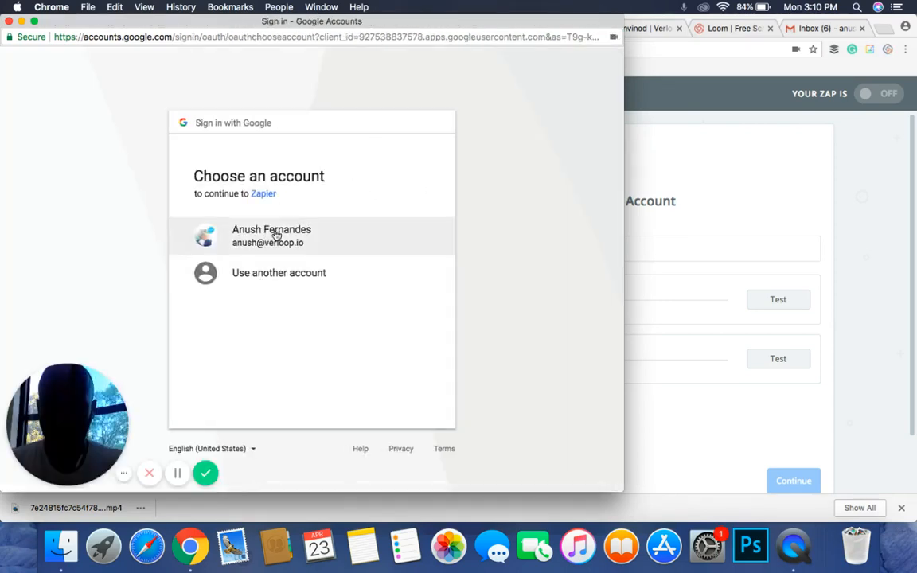
click(275, 233)
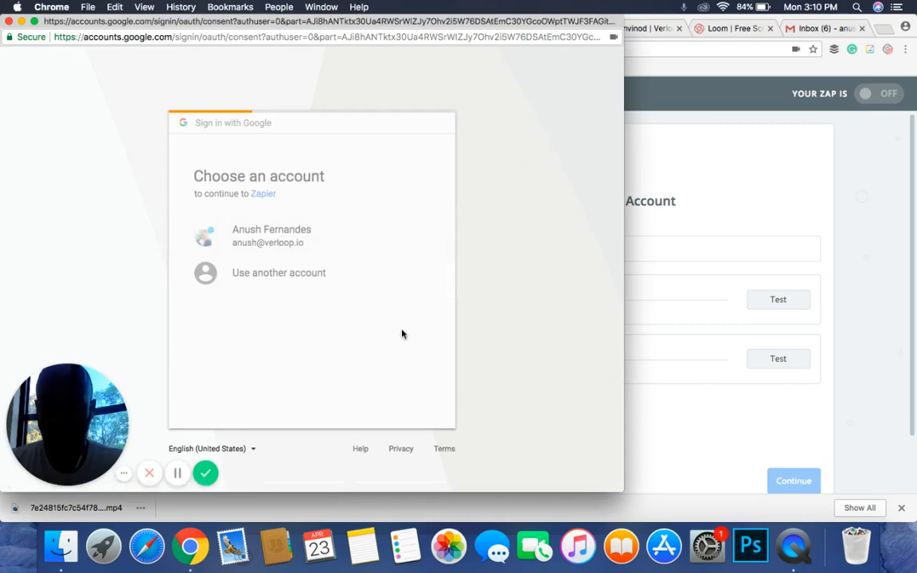
click(418, 408)
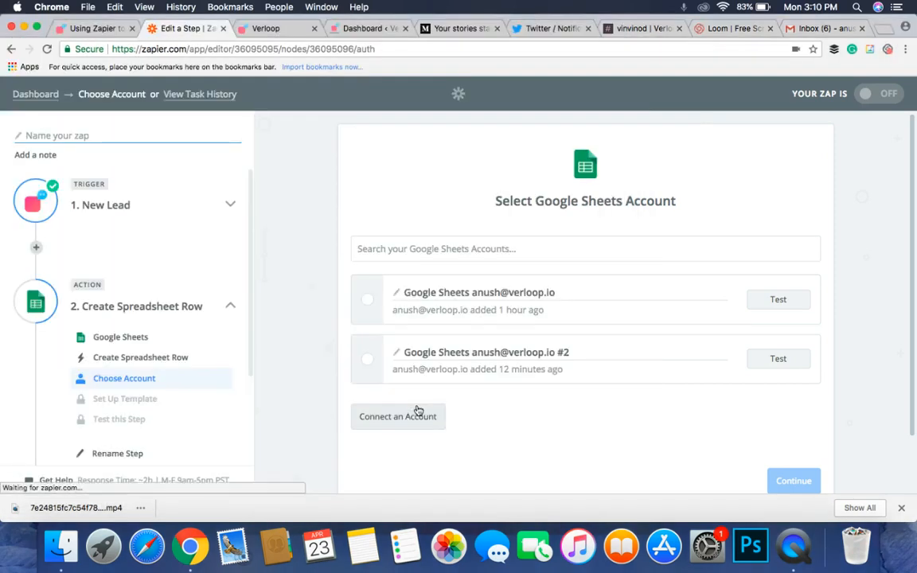
scroll(427, 434, down, 3)
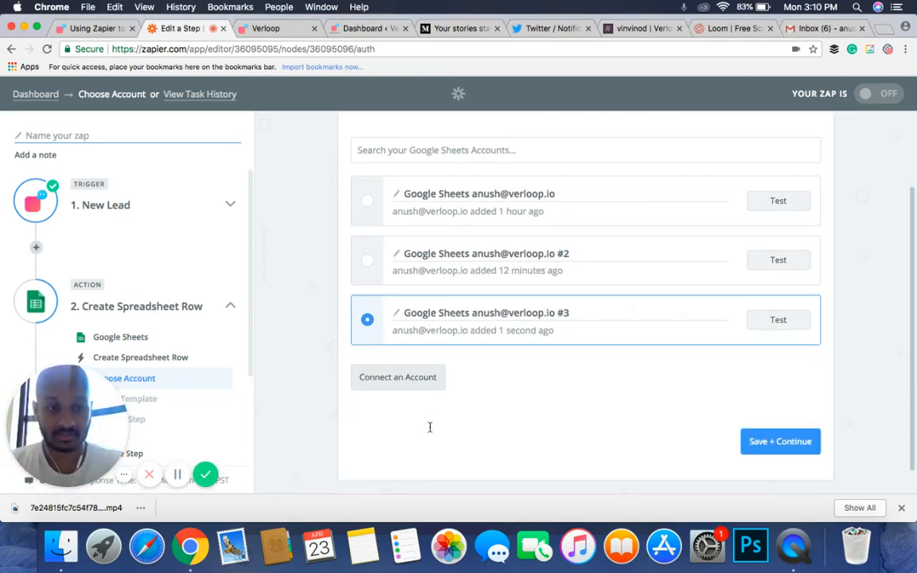
click(757, 443)
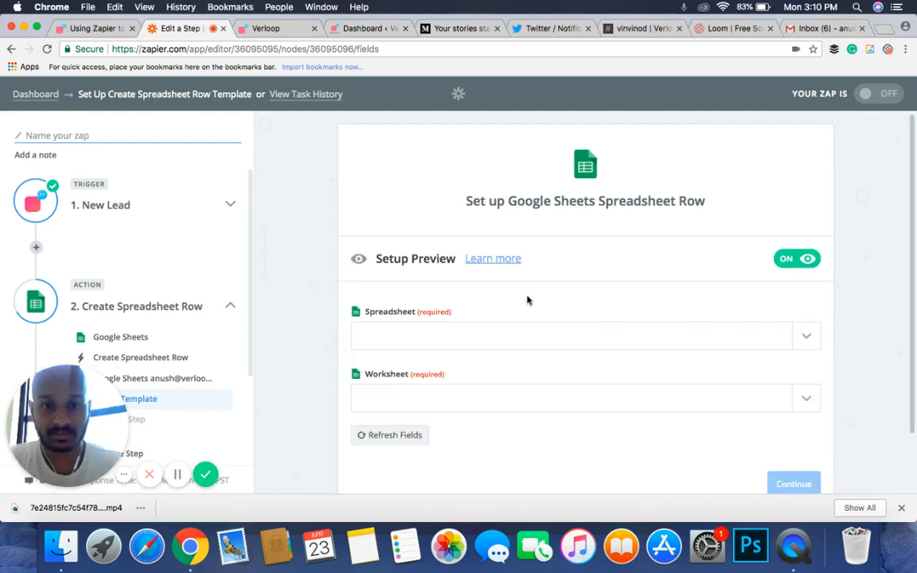
Set the spreadsheet to Lead Generation Sheet and the worksheet to Lead Generation Test
click(441, 336)
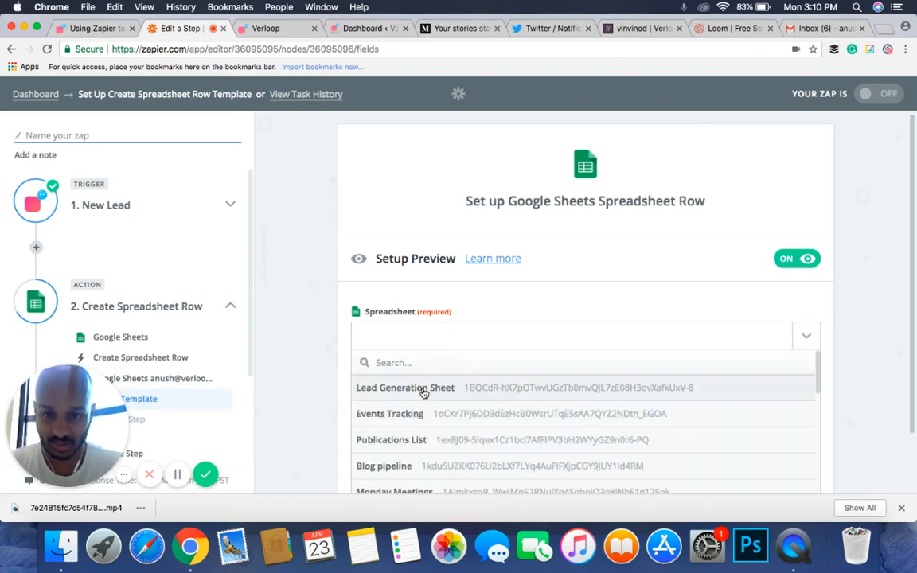
click(424, 393)
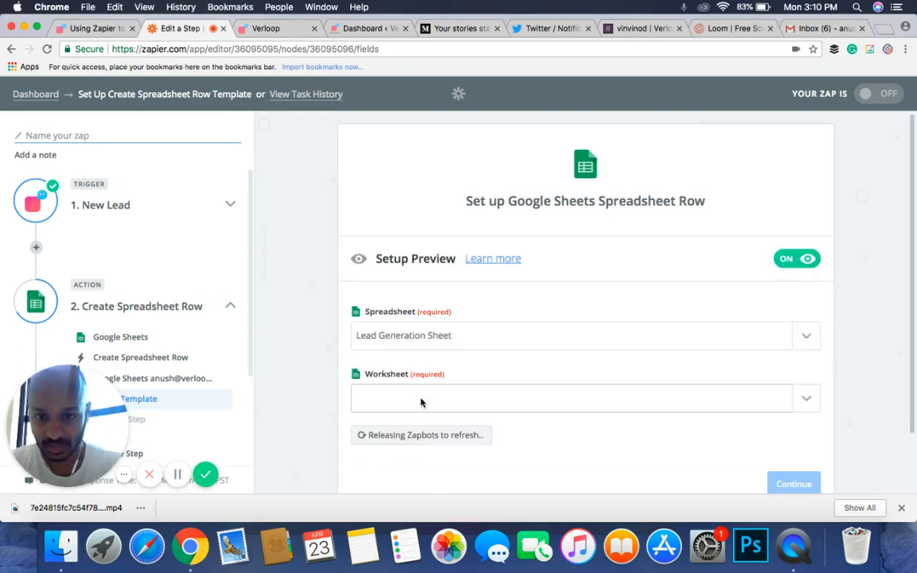
click(421, 402)
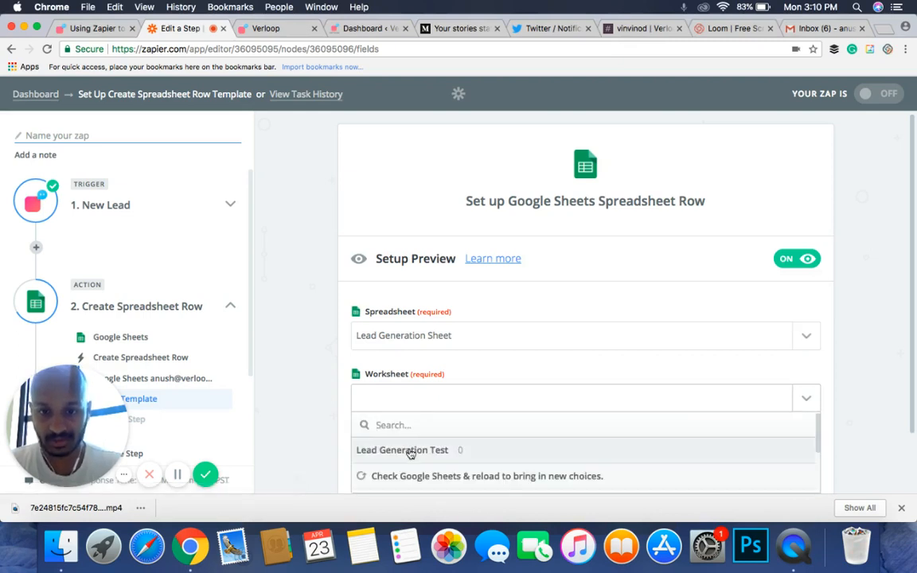
click(411, 450)
scroll(409, 450, down, 2)
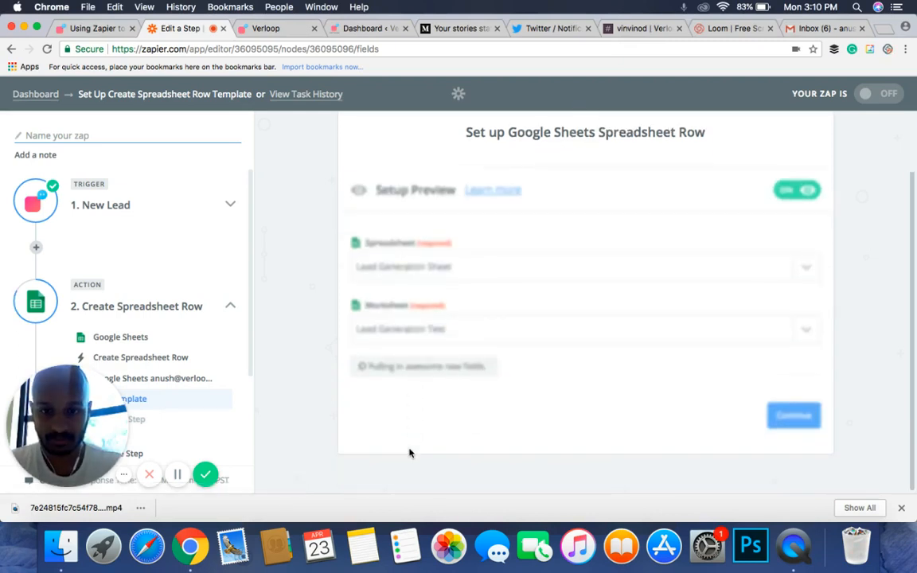
scroll(409, 447, down, 3)
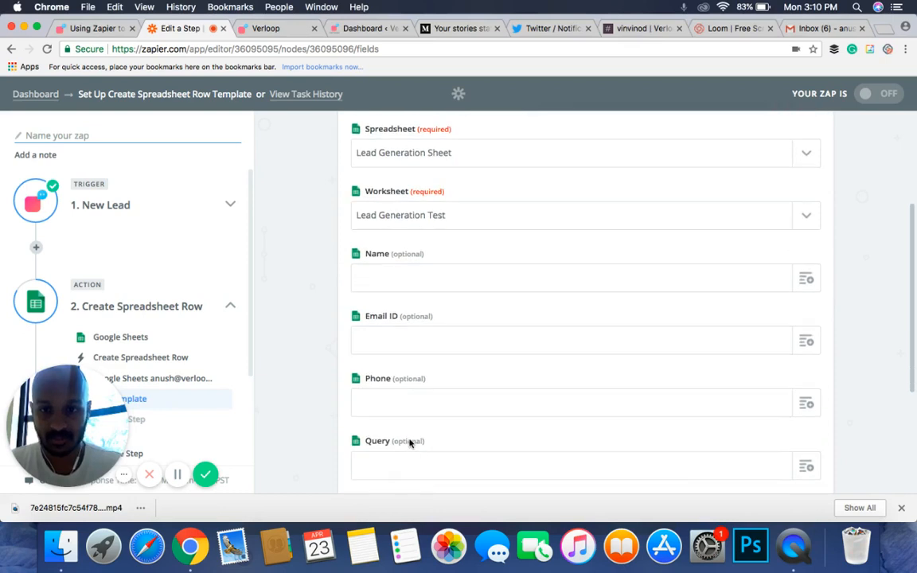
scroll(406, 274, down, 2)
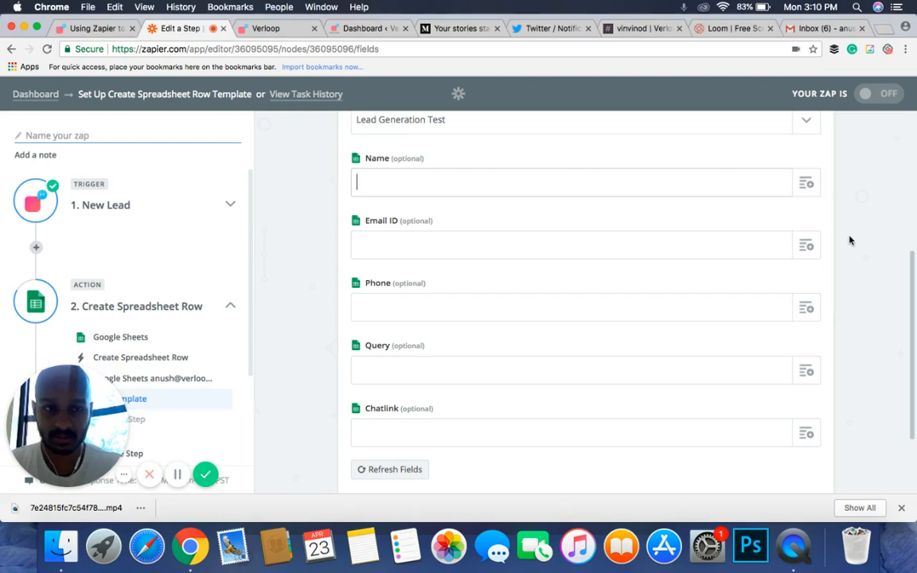
click(746, 245)
click(603, 306)
click(510, 384)
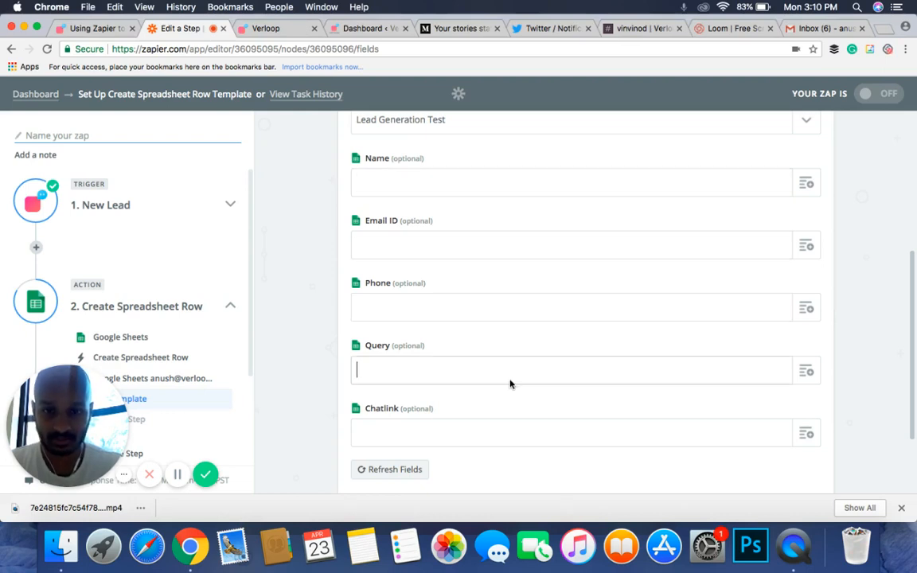
click(470, 442)
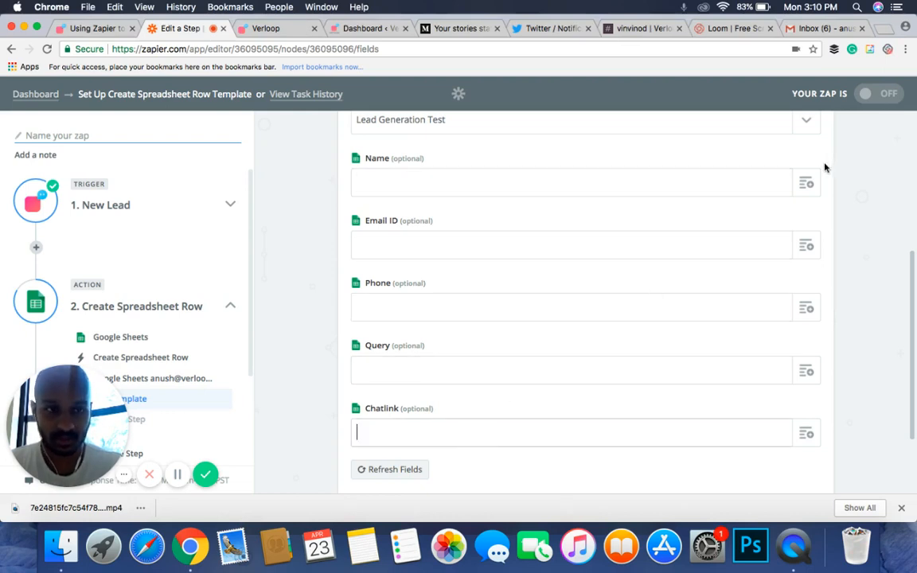
Map the Name, Email ID and Phone columns to the new lead's Name, Email and Phone values
click(807, 183)
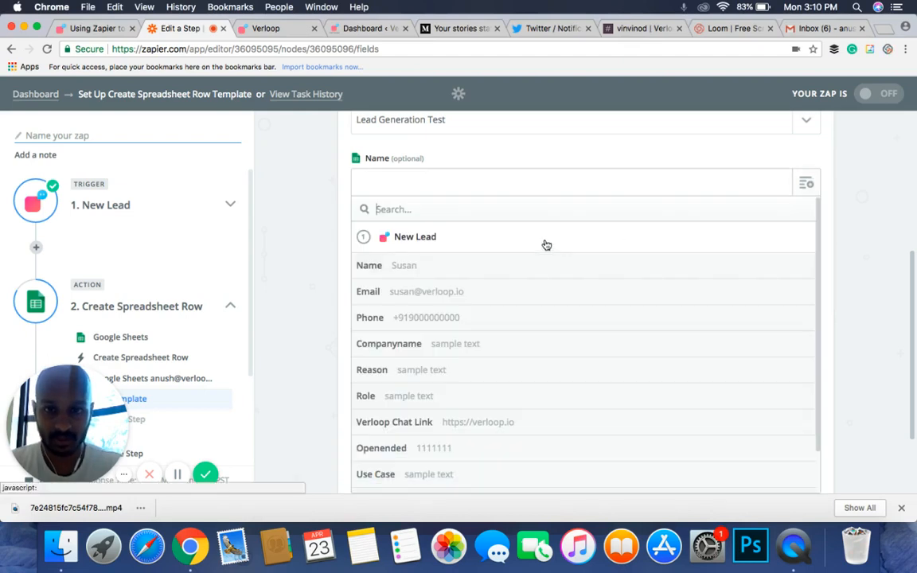
click(417, 271)
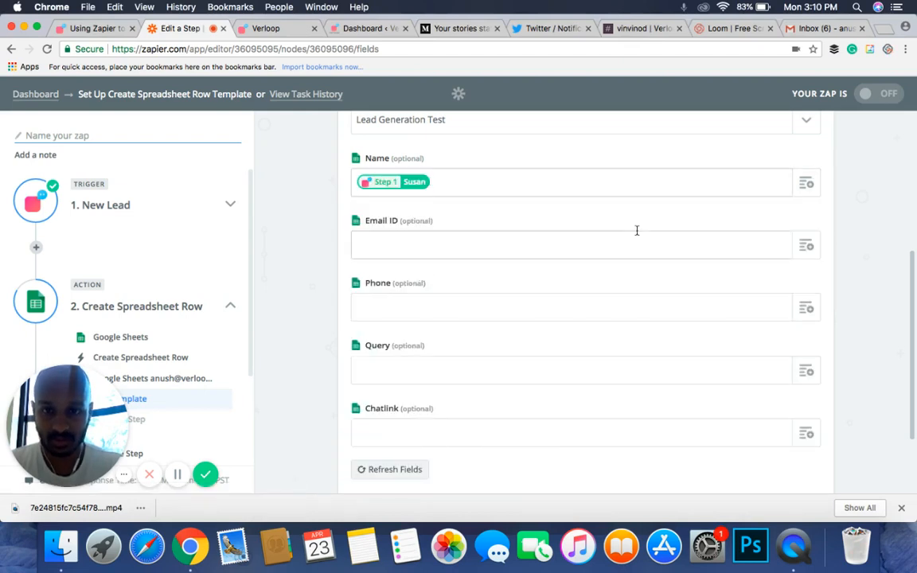
click(802, 247)
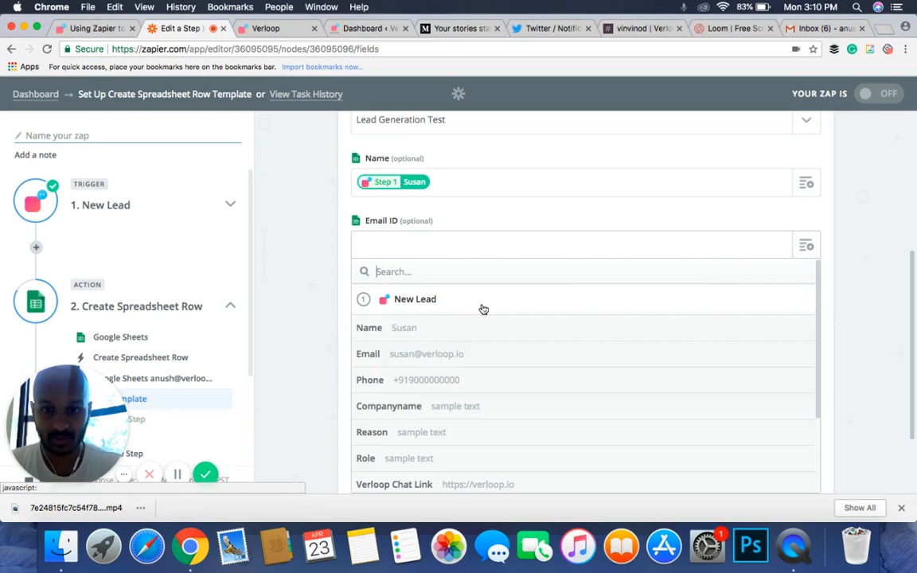
click(450, 351)
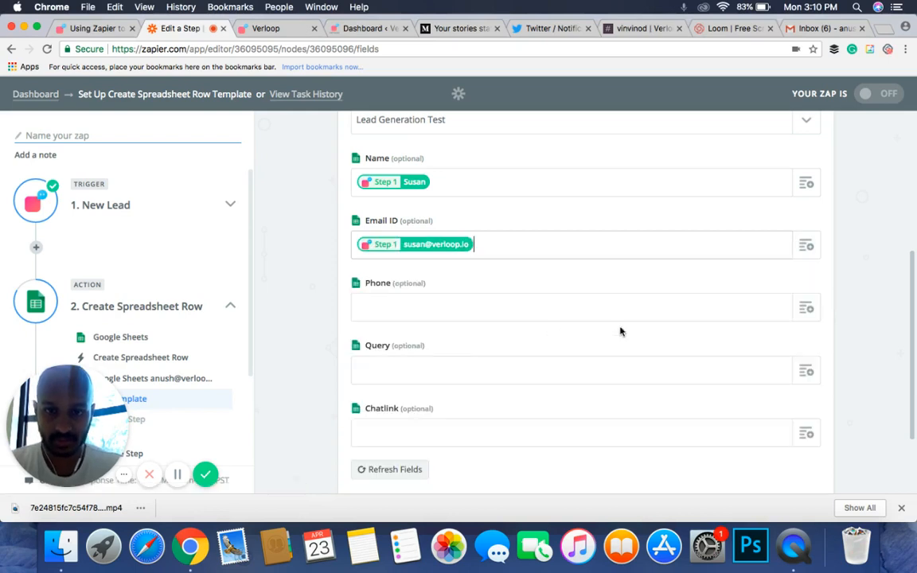
click(806, 308)
click(438, 441)
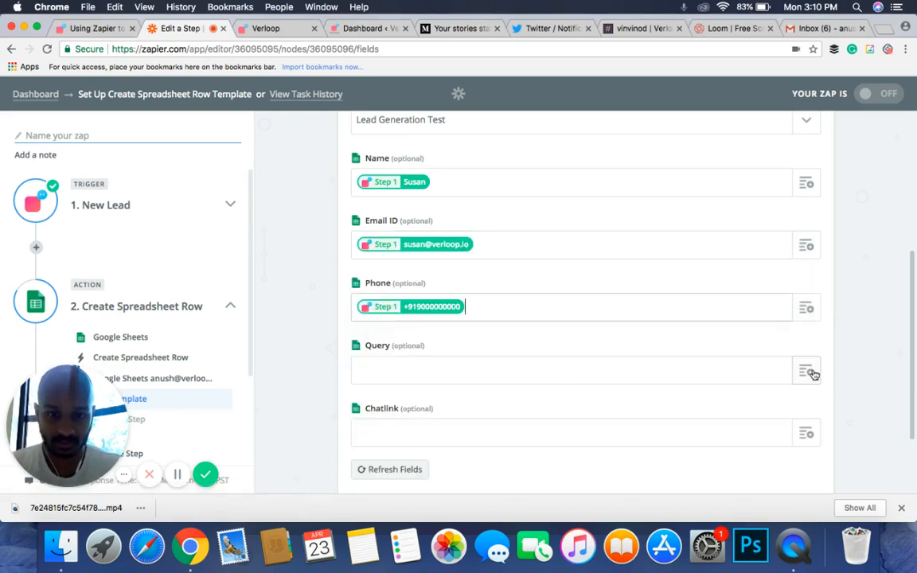
Map the Query column to the lead's Reason value and the Chatlink column to its Verloop Chat Link
click(806, 372)
scroll(629, 419, down, 3)
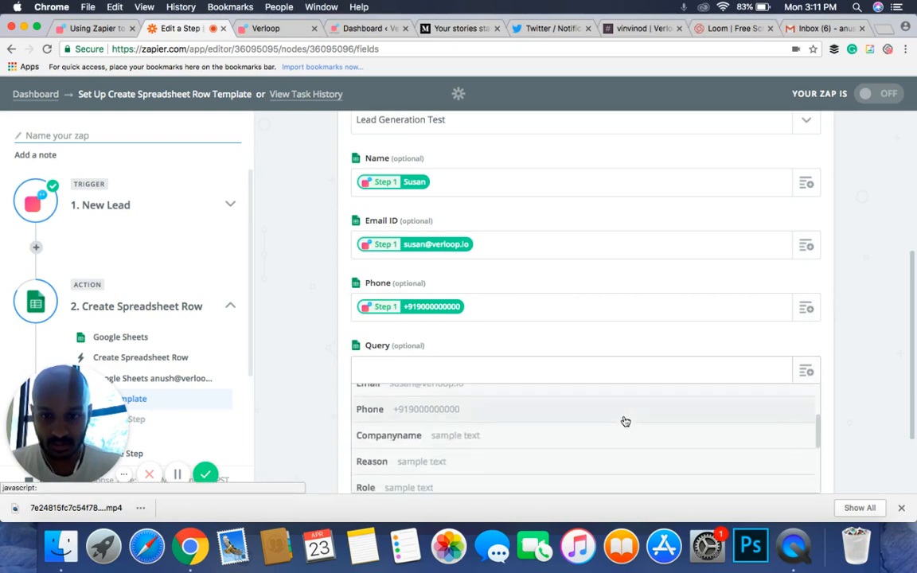
click(420, 472)
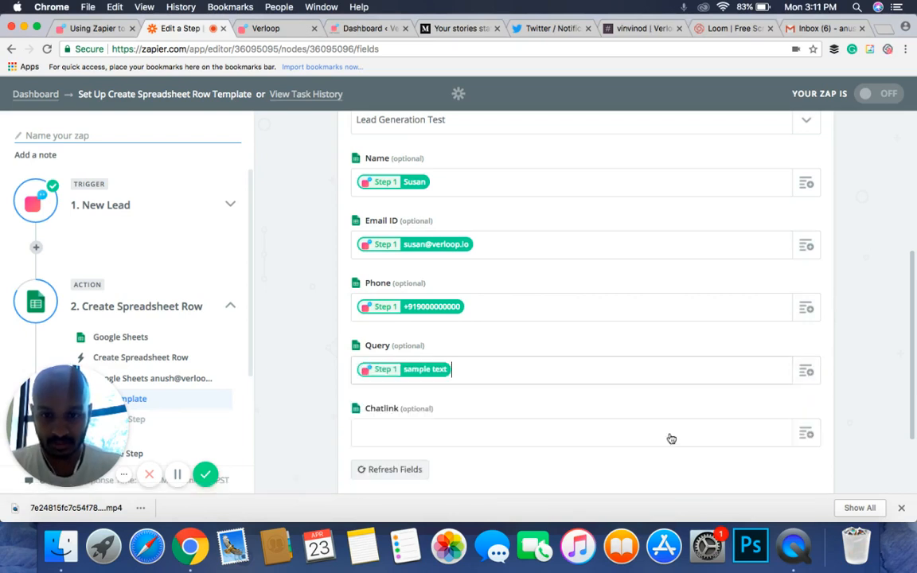
click(806, 434)
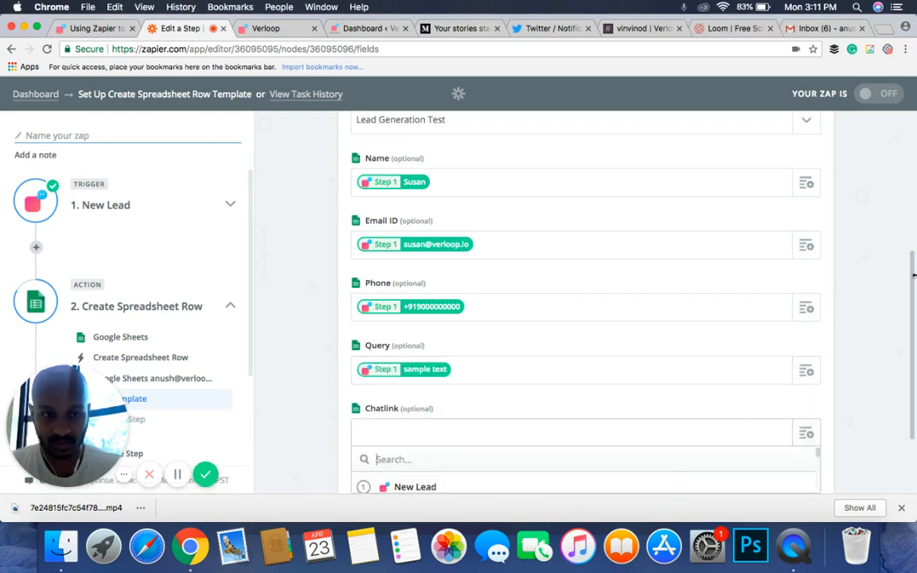
scroll(914, 276, down, 2)
scroll(854, 277, down, 2)
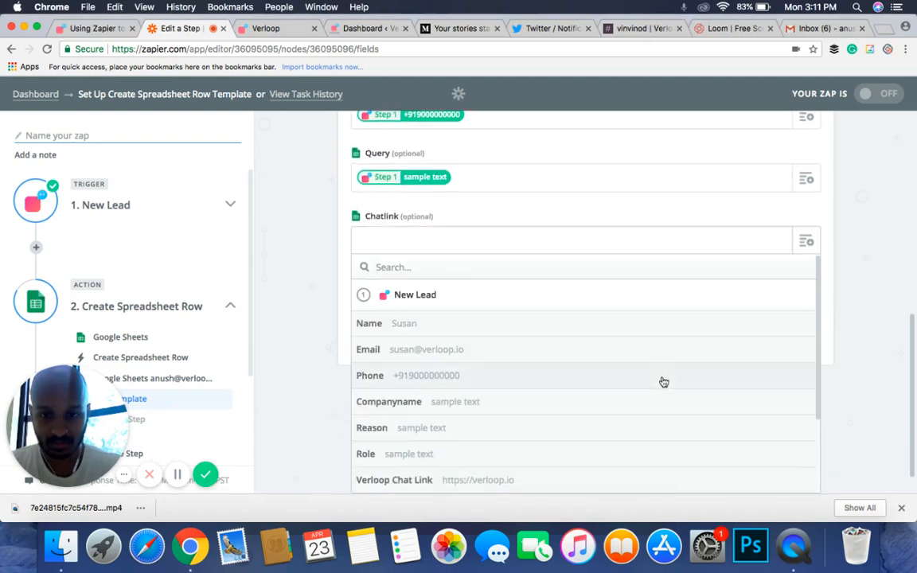
scroll(661, 380, down, 3)
click(548, 383)
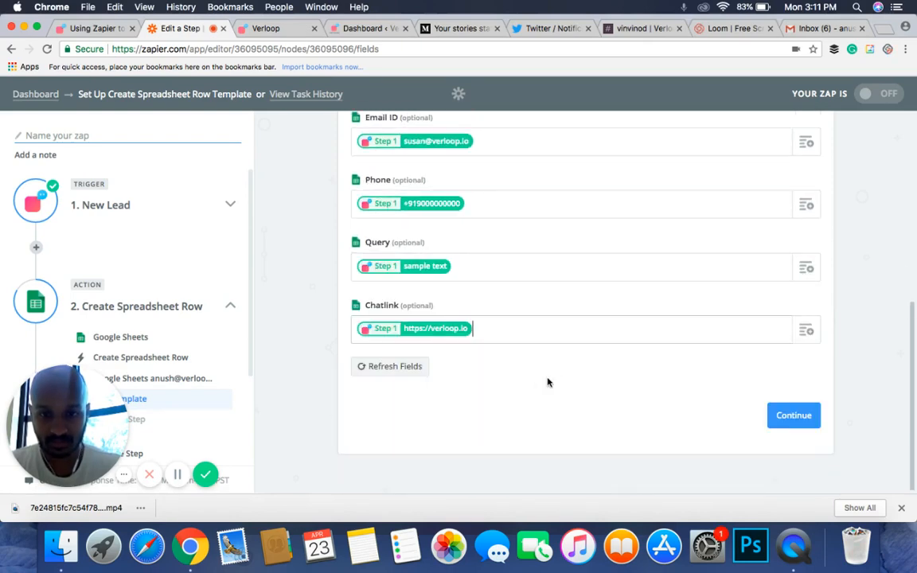
Continue to the action's test stage, review the sample row and send it to Google Sheets as a test
click(794, 415)
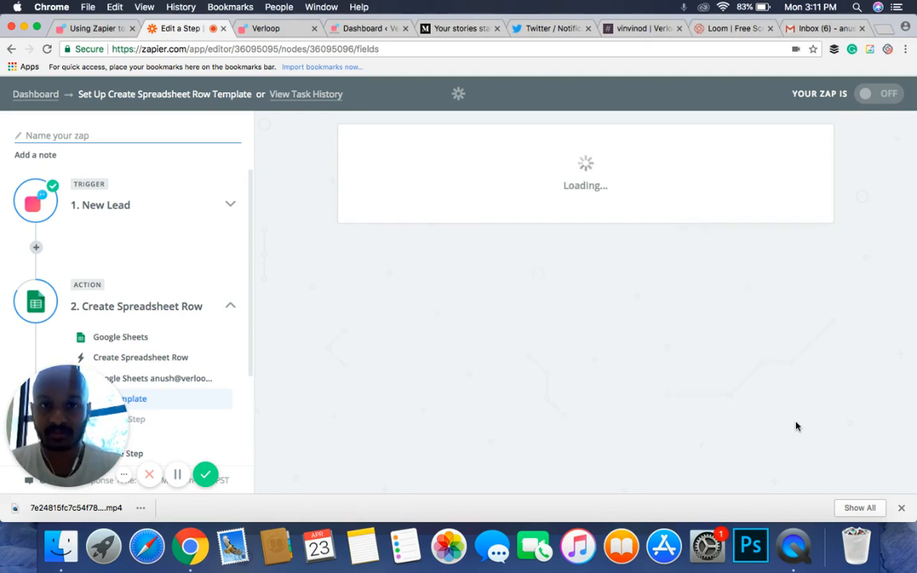
scroll(796, 426, down, 4)
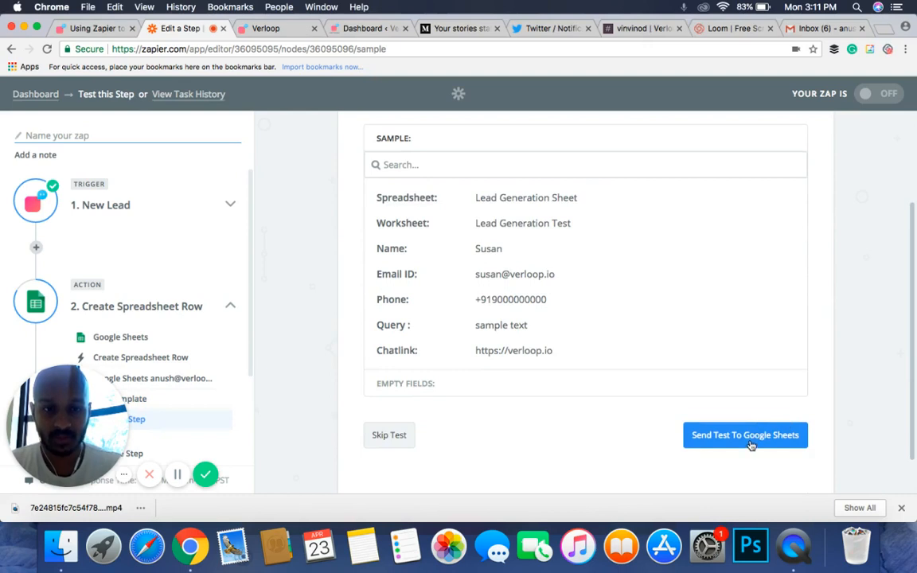
scroll(744, 430, up, 3)
scroll(743, 430, down, 3)
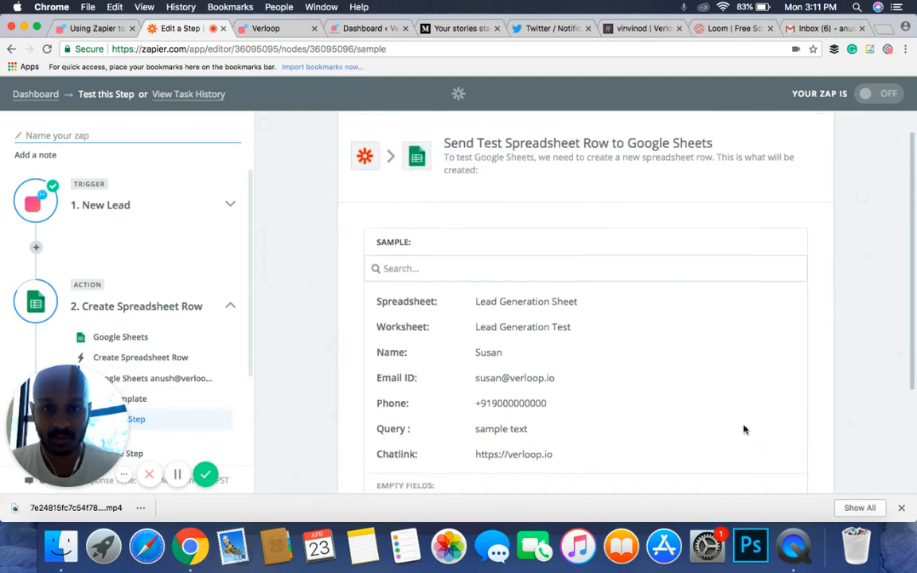
click(737, 452)
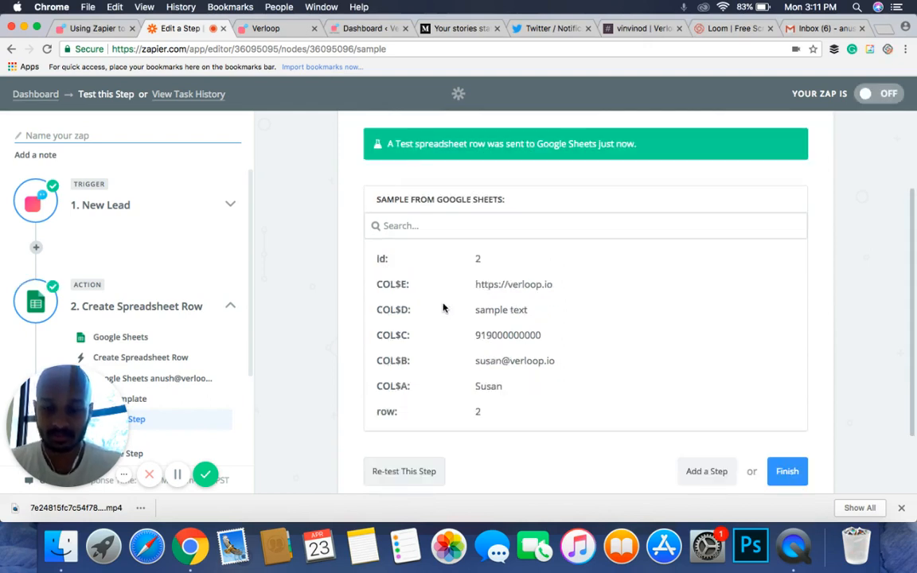
Open Google Sheets in a new browser tab and open Lead Generation Sheet to check the test row
key(super+t)
text(shee)
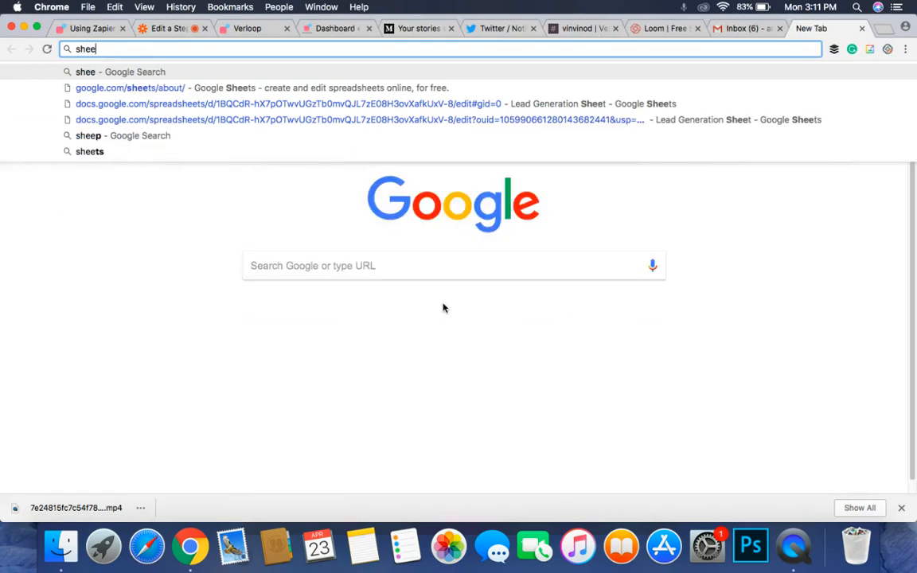
key(Down)
key(Return)
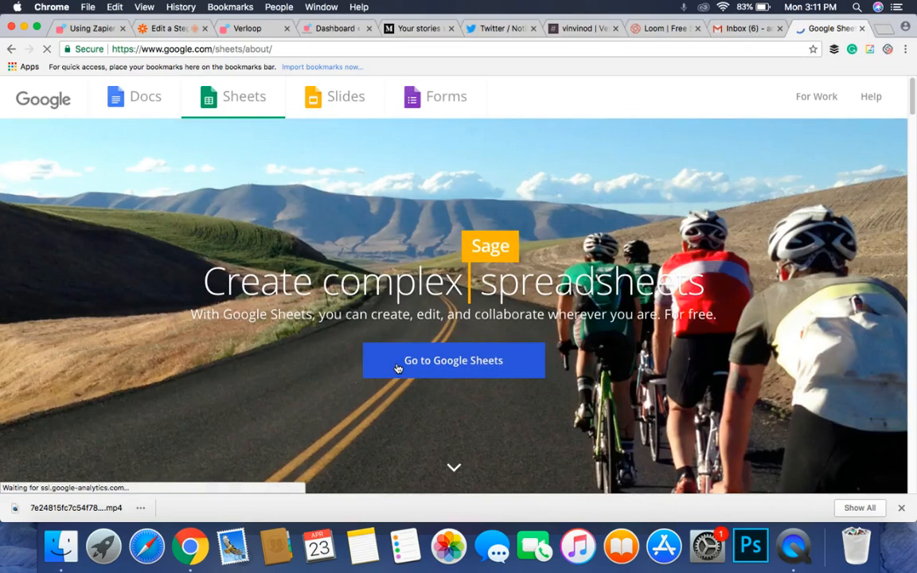
click(396, 365)
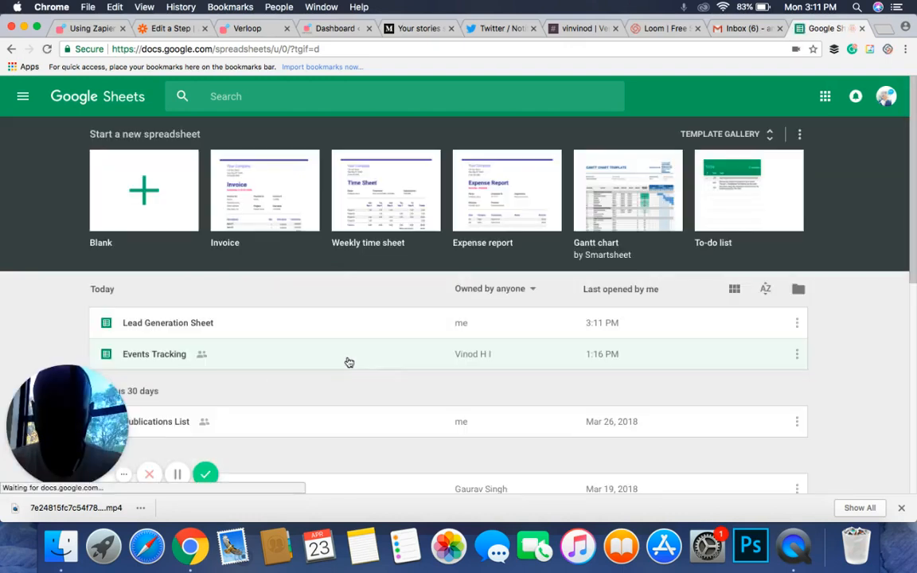
click(358, 331)
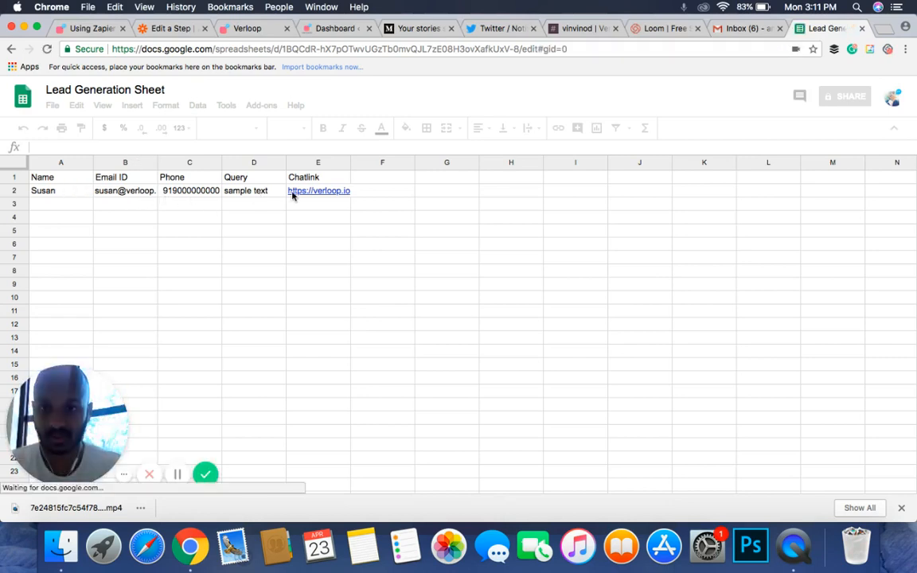
Return to the Zapier editor, review the sample row sent to Google Sheets and finish the zap's setup
click(179, 28)
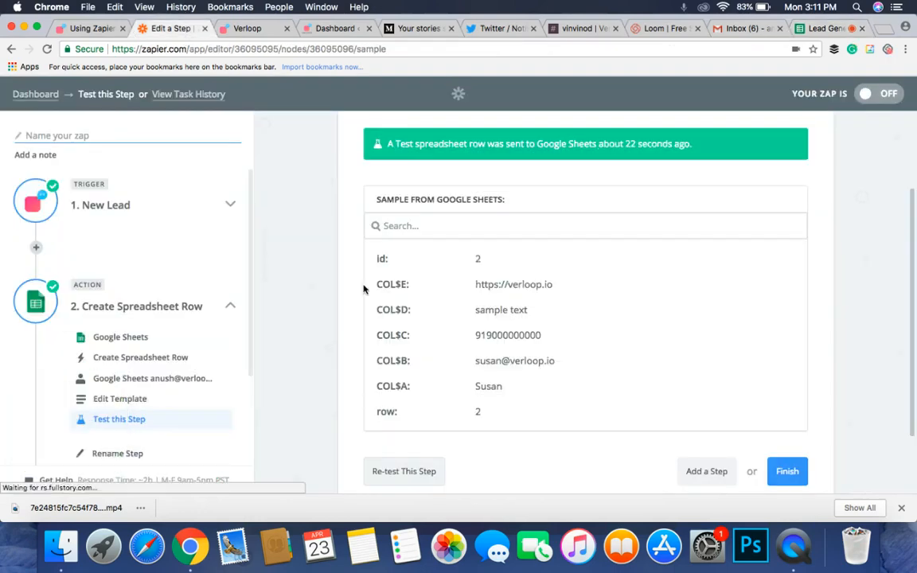
scroll(364, 286, down, 2)
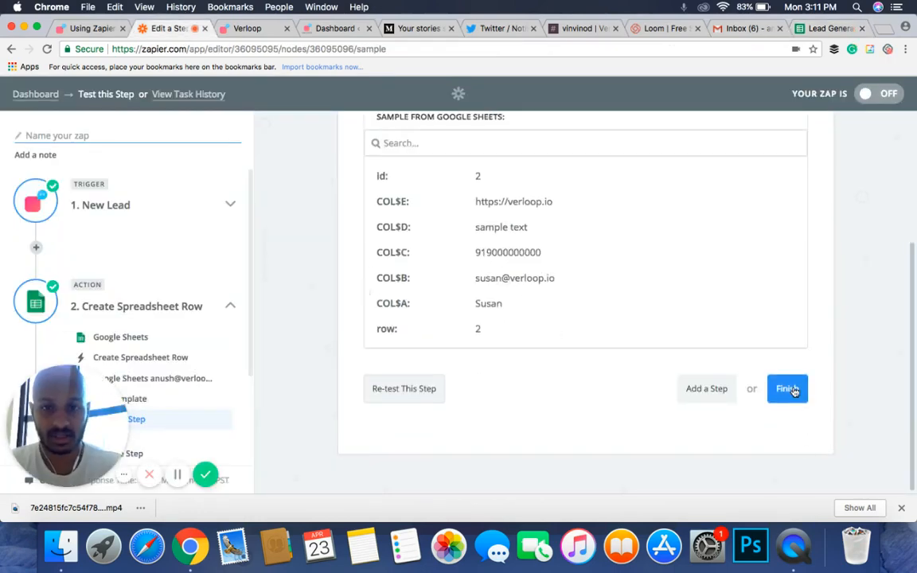
scroll(721, 268, up, 3)
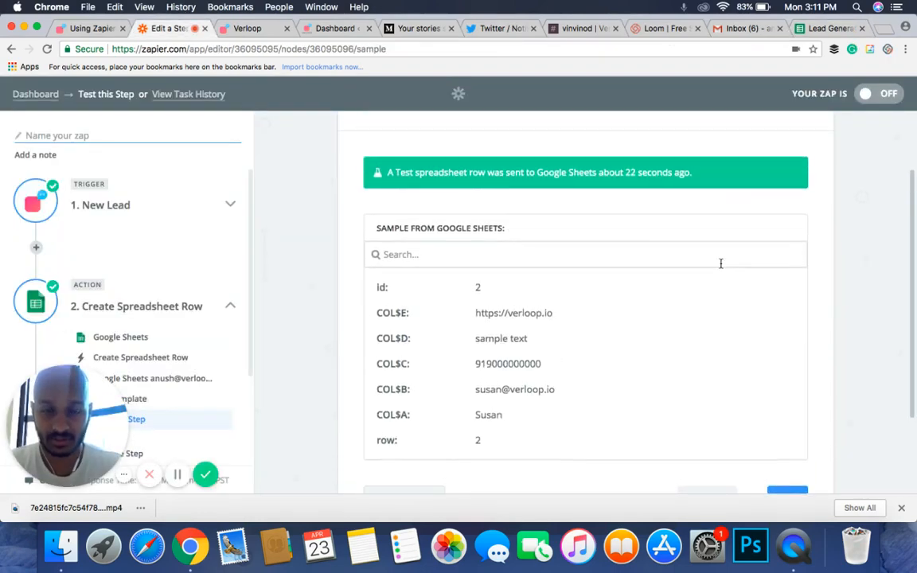
scroll(721, 263, down, 2)
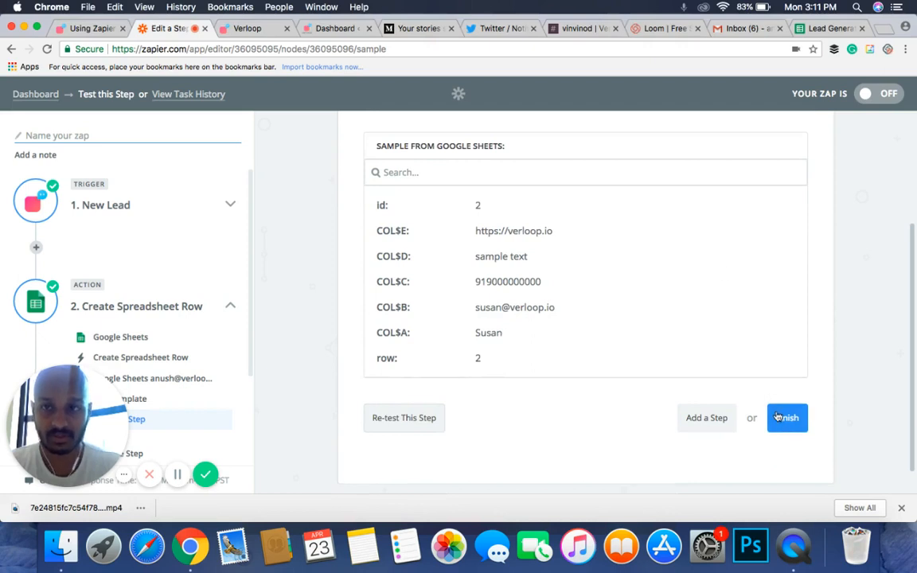
click(777, 417)
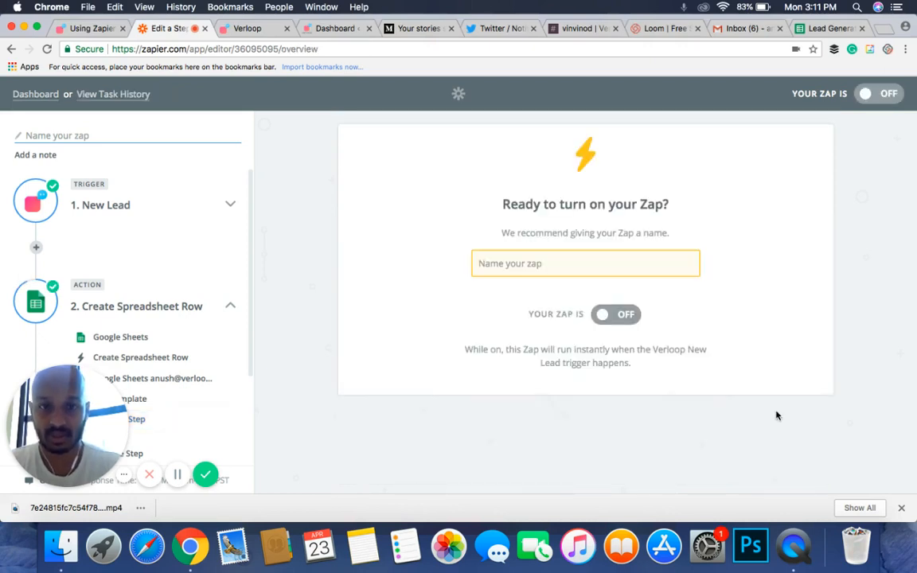
Turn the zap on and name it Lead Generation, then show it on the Zapier dashboard
click(619, 316)
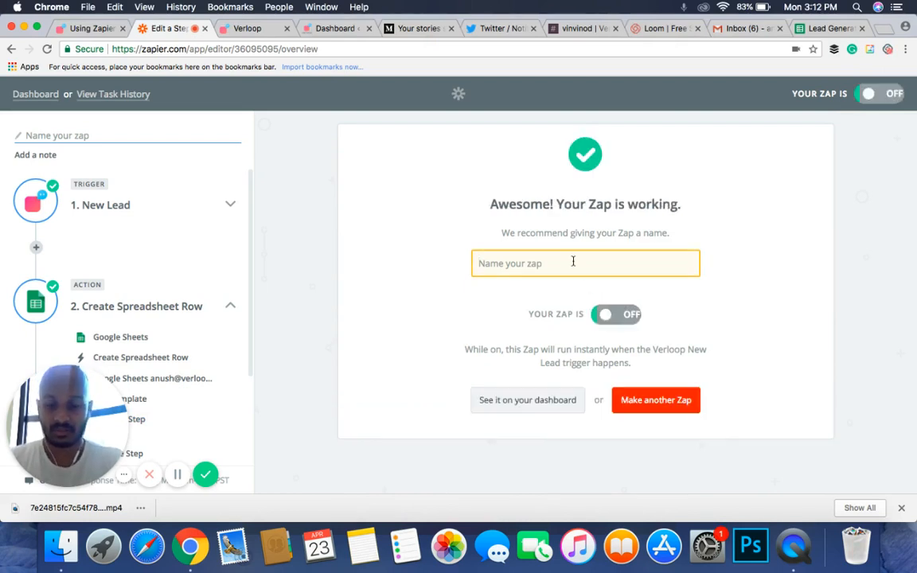
text(Lead )
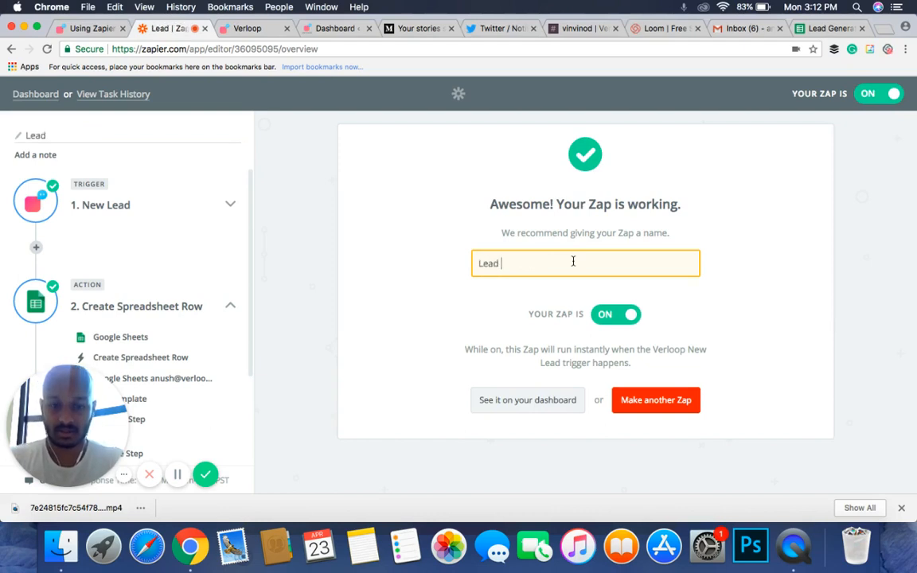
text(Generation)
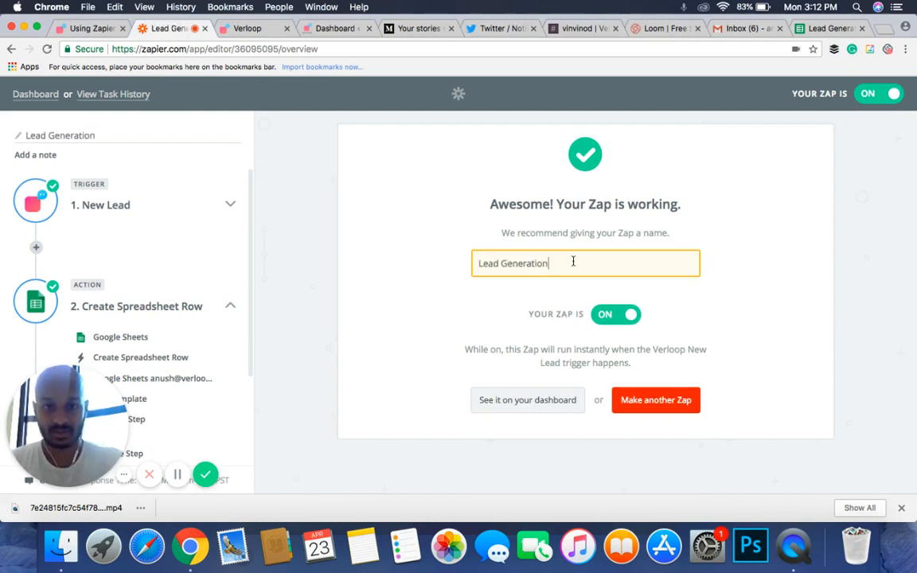
click(548, 399)
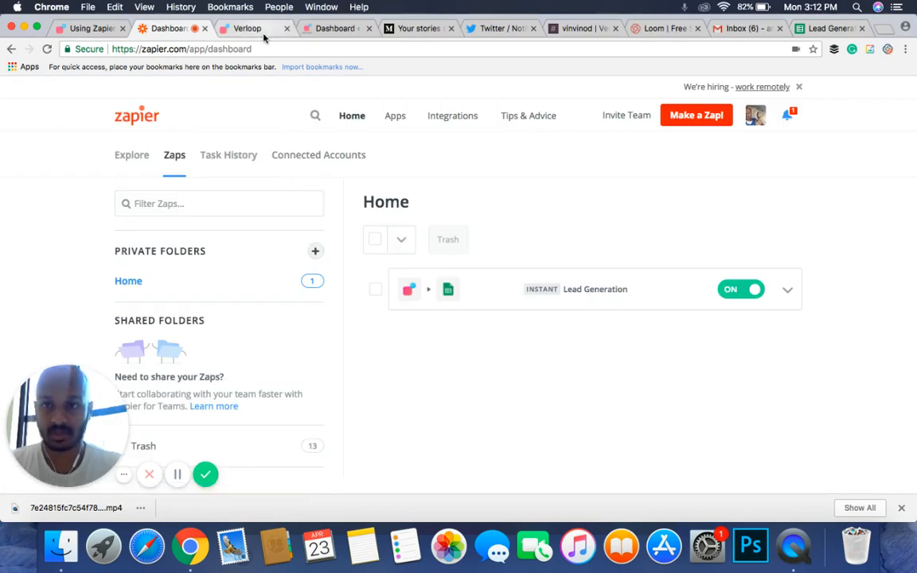
Switch to Verloop, close the Zapier export details and reopen the Home Generation recipe from the bot recipes list
click(264, 32)
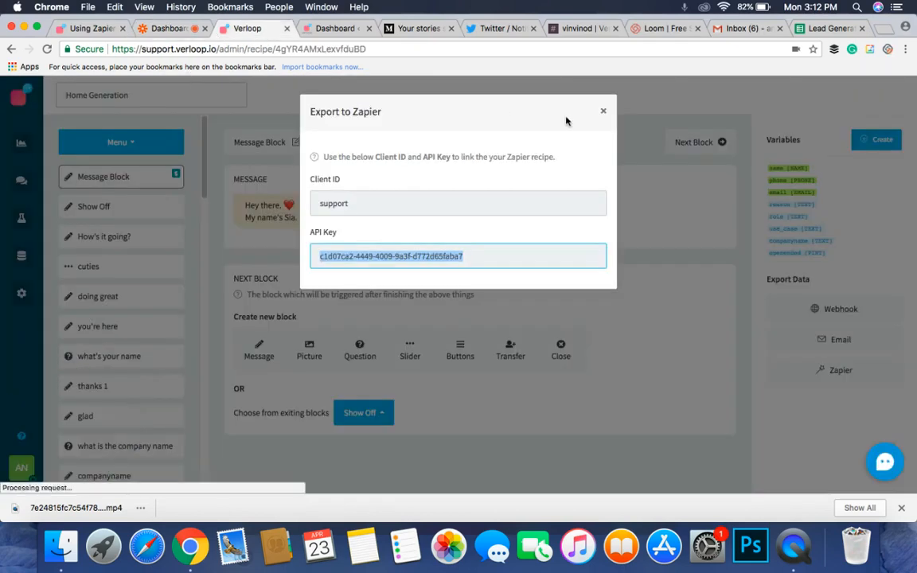
click(603, 113)
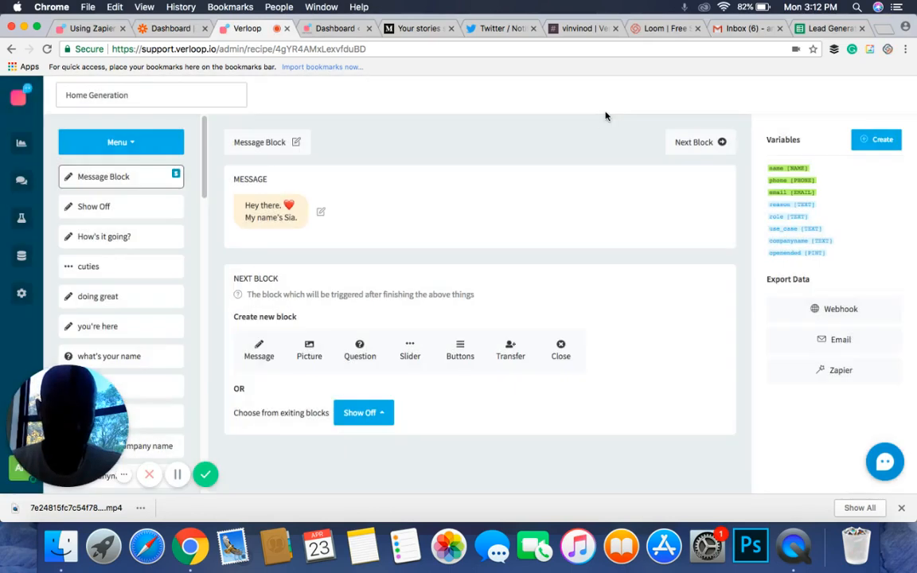
click(22, 142)
click(25, 224)
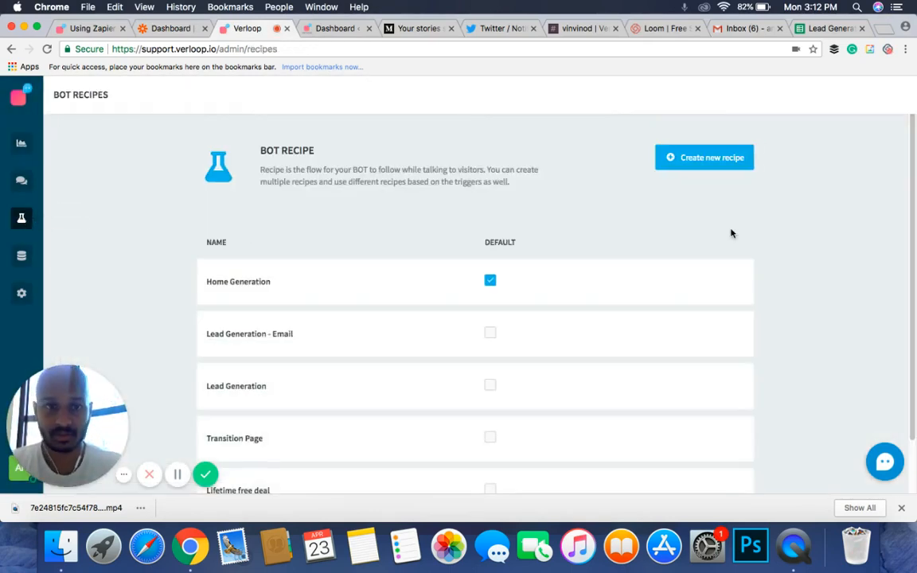
click(708, 283)
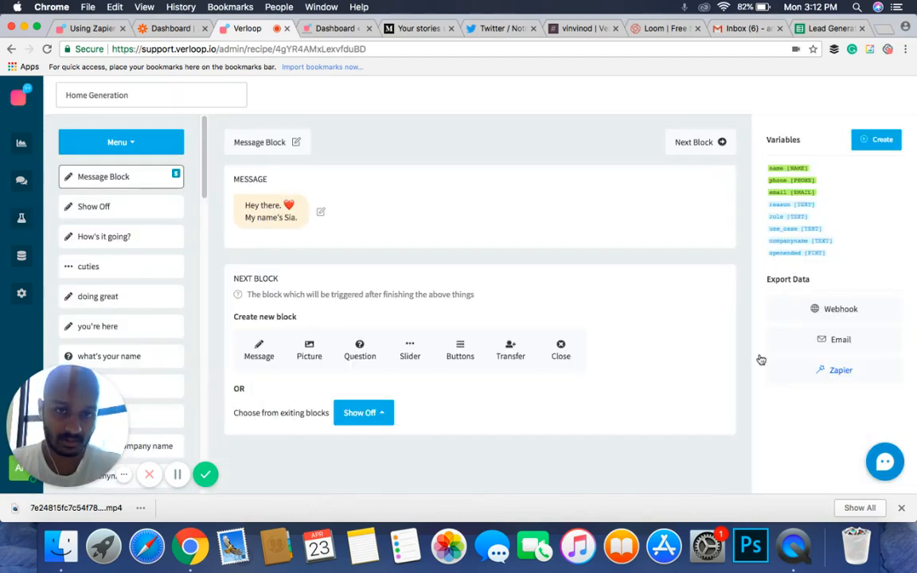